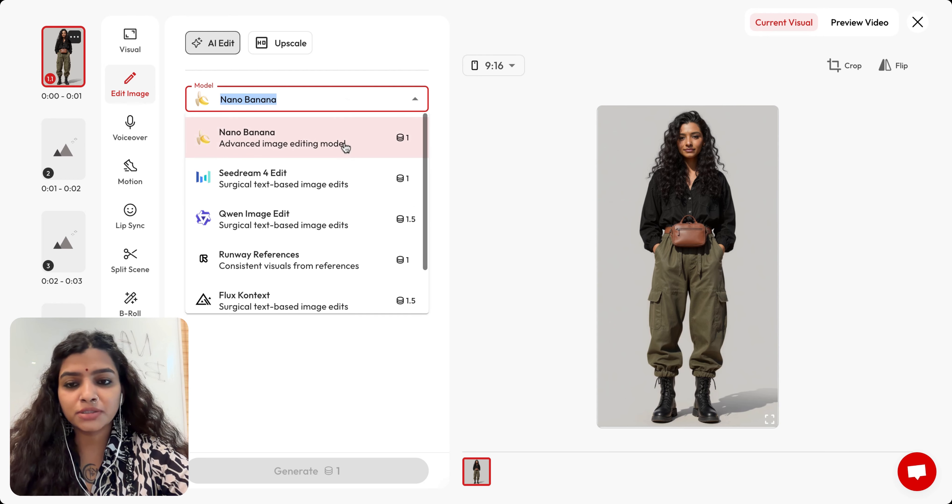
Step: Select the Nano Banana model and enter the prompt "Put these people together during a fancy concert show on stage taking a selfie together."
{"action": "left_click", "coordinate": [265, 144]}
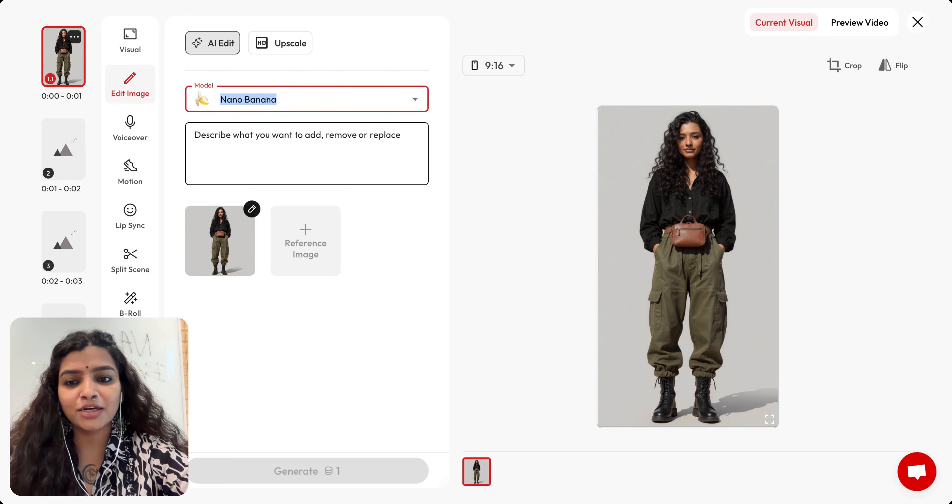
{"action": "left_click", "coordinate": [275, 157]}
{"action": "type", "text": "Put these people together during a fancy concert show on stage taking a selfie together."}
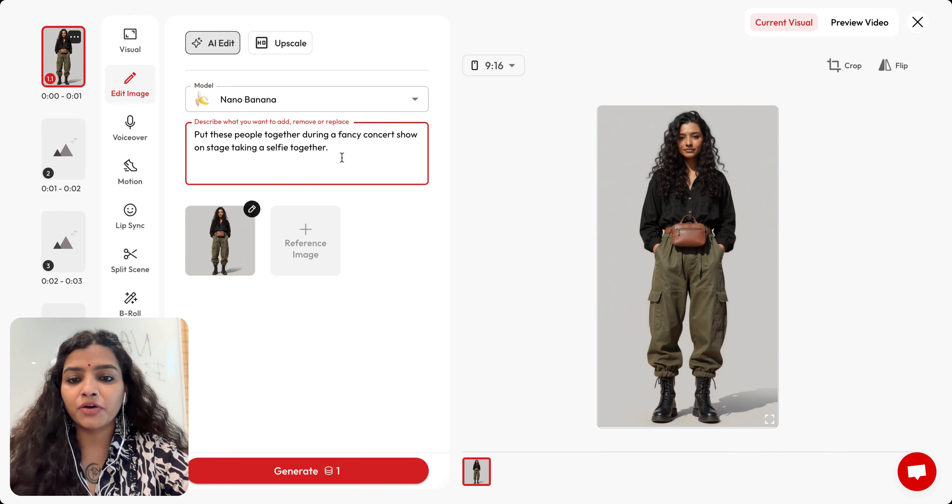
Step: Add the existing photo of the woman in the beaded top as a reference image for the edit
{"action": "left_click", "coordinate": [306, 249]}
{"action": "left_click", "coordinate": [234, 129]}
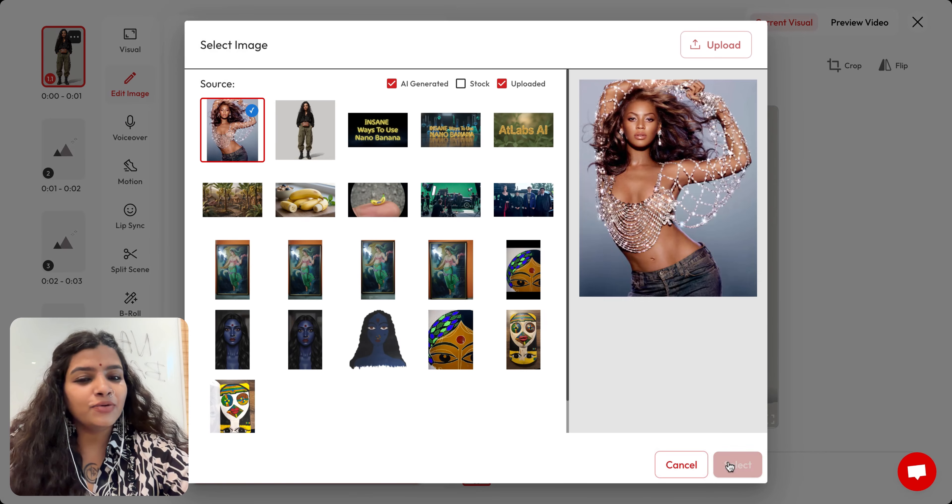
{"action": "left_click", "coordinate": [728, 463]}
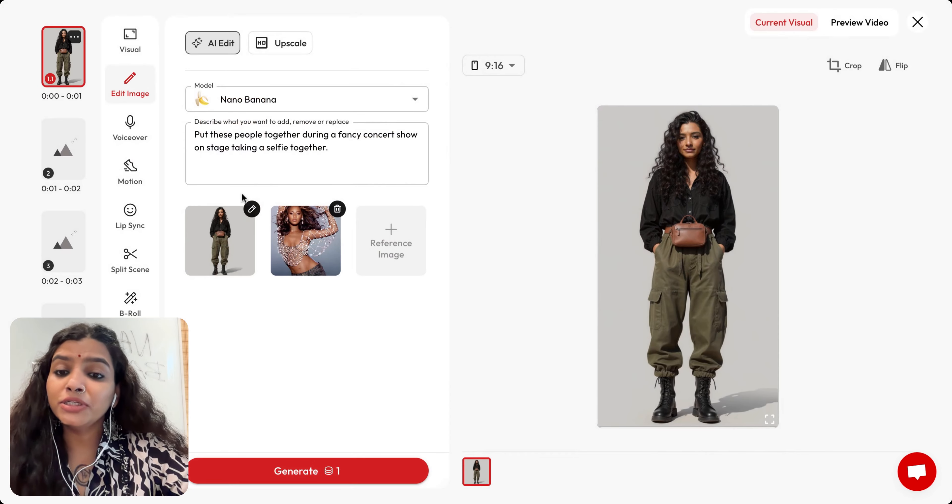
Step: Generate the concert selfie image from the prompt and both photos, and inspect it at full size
{"action": "left_click", "coordinate": [309, 175]}
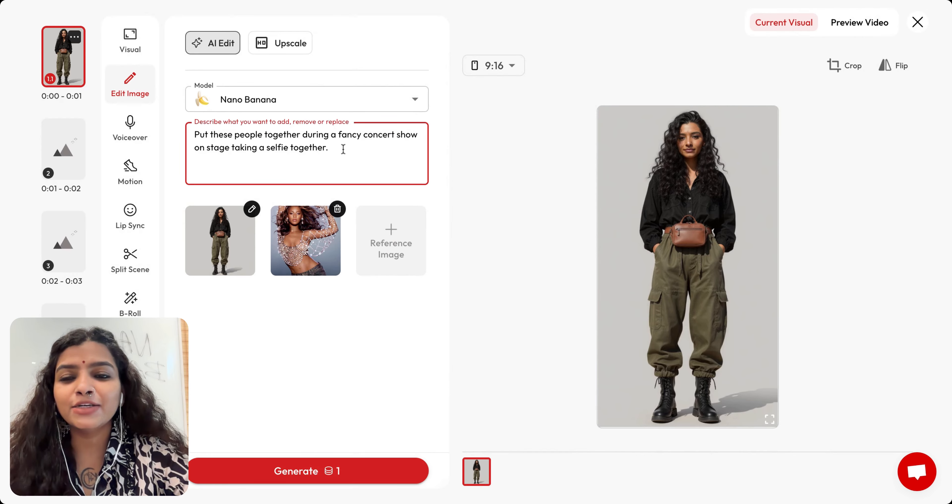
{"action": "left_click", "coordinate": [359, 415]}
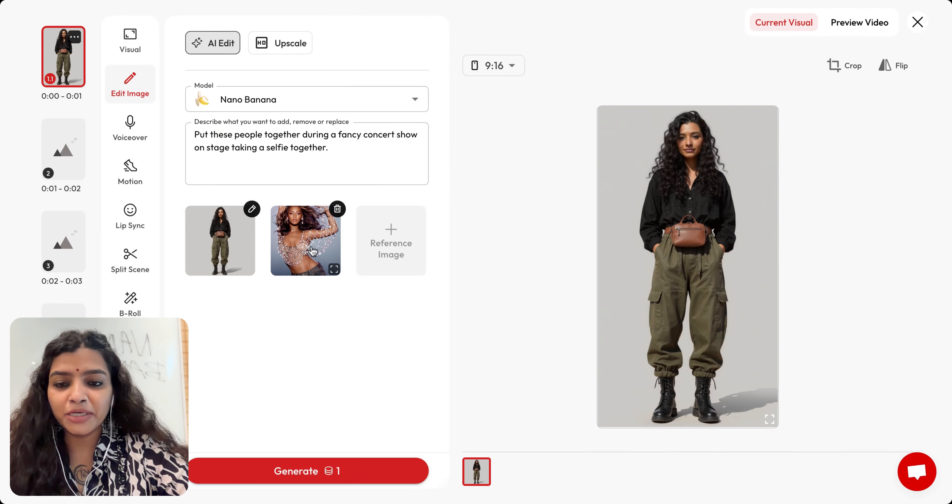
{"action": "left_click", "coordinate": [313, 475]}
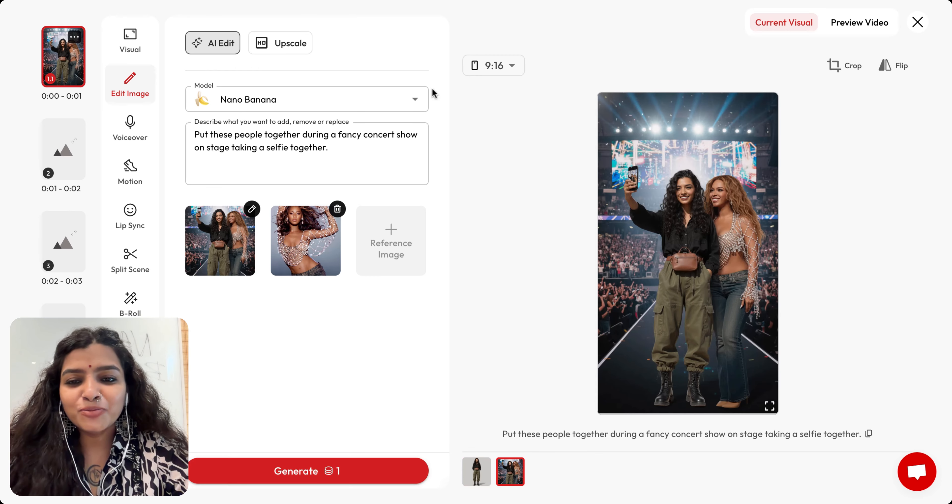
{"action": "left_click", "coordinate": [770, 405]}
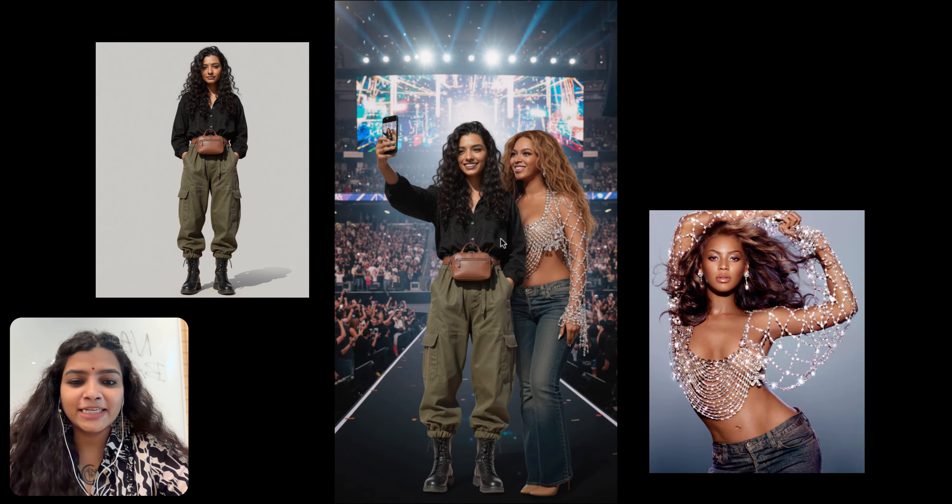
{"action": "key", "text": "Escape"}
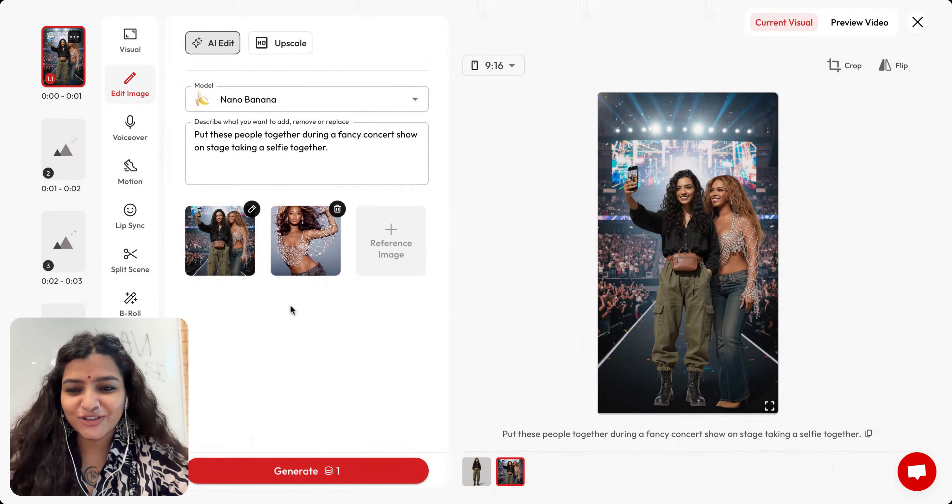
Step: Open the second scene for editing and view its snowy mountain photo at full size
{"action": "left_click", "coordinate": [43, 122]}
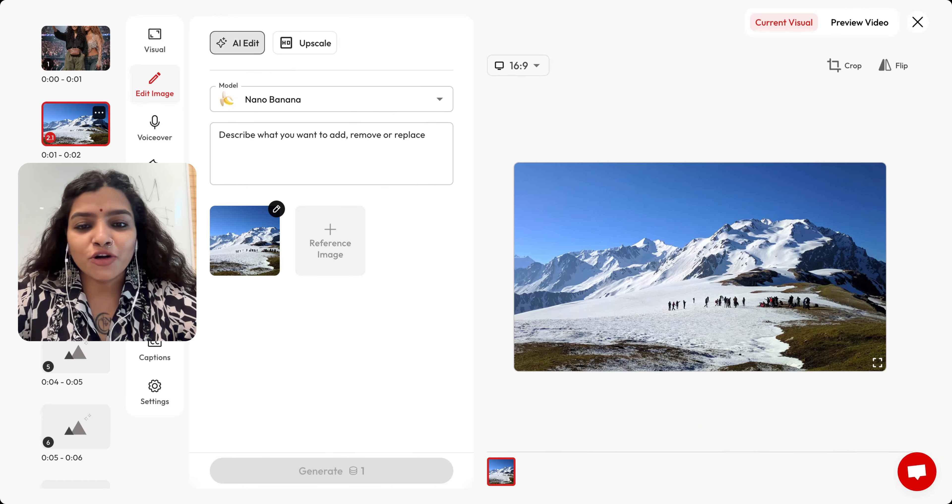
{"action": "left_click", "coordinate": [877, 363]}
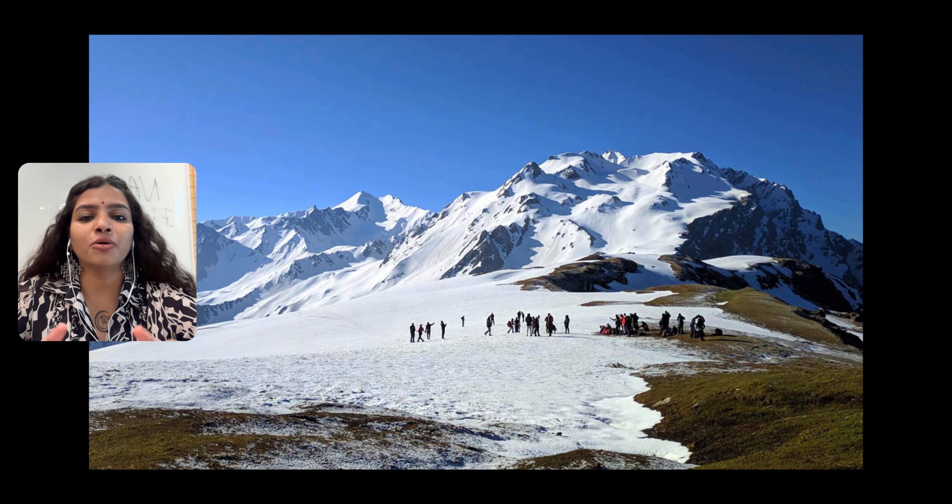
{"action": "key", "text": "Escape"}
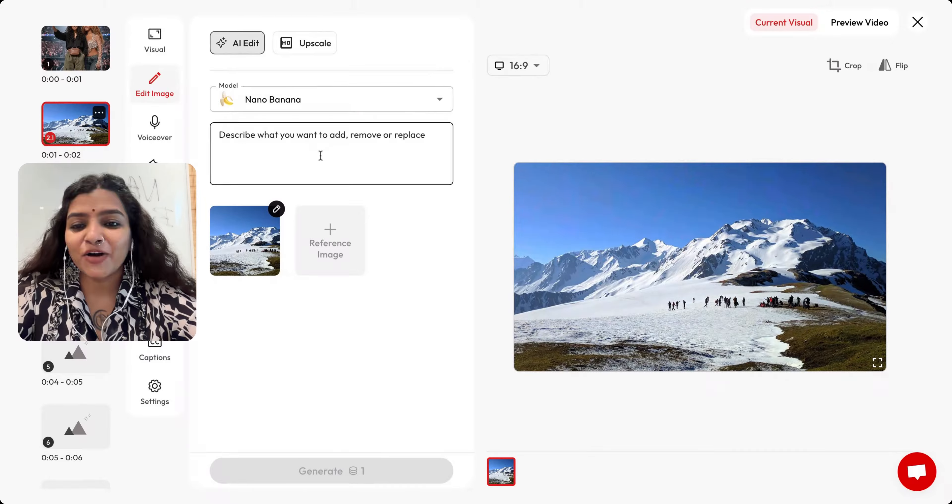
Step: Generate an edit of the mountain photo with the prompt "remove all the people in the background."
{"action": "left_click", "coordinate": [318, 153]}
{"action": "type", "text": "remove all the people in the background."}
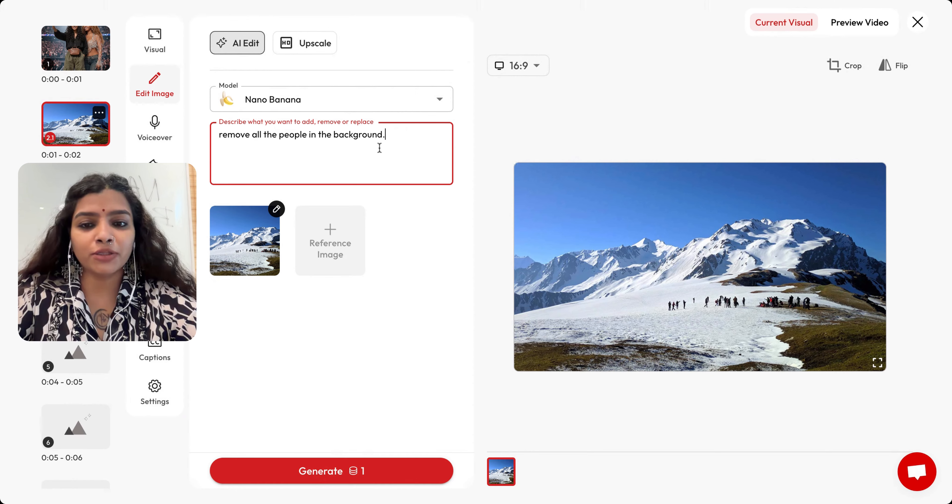
{"action": "left_click", "coordinate": [426, 293]}
{"action": "left_click", "coordinate": [356, 477]}
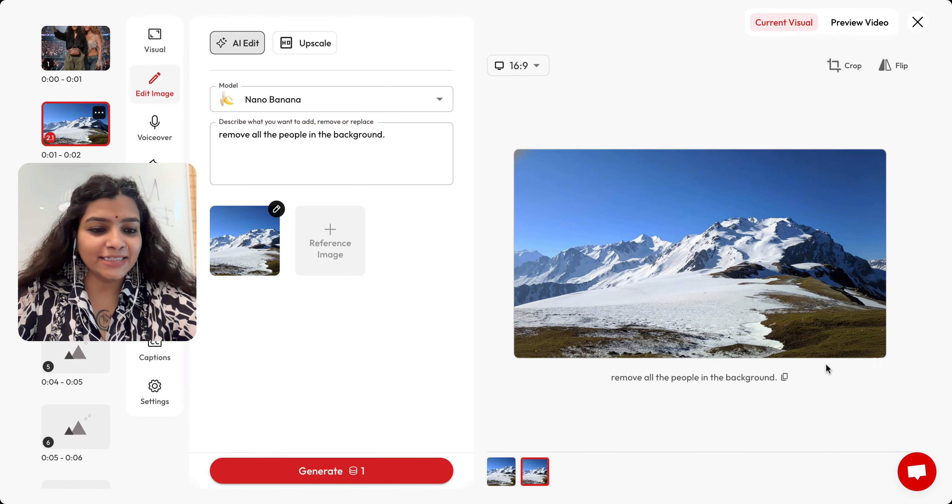
Step: Compare the edited and original versions of the mountain photo at full size, ending on the edited version
{"action": "left_click", "coordinate": [877, 364]}
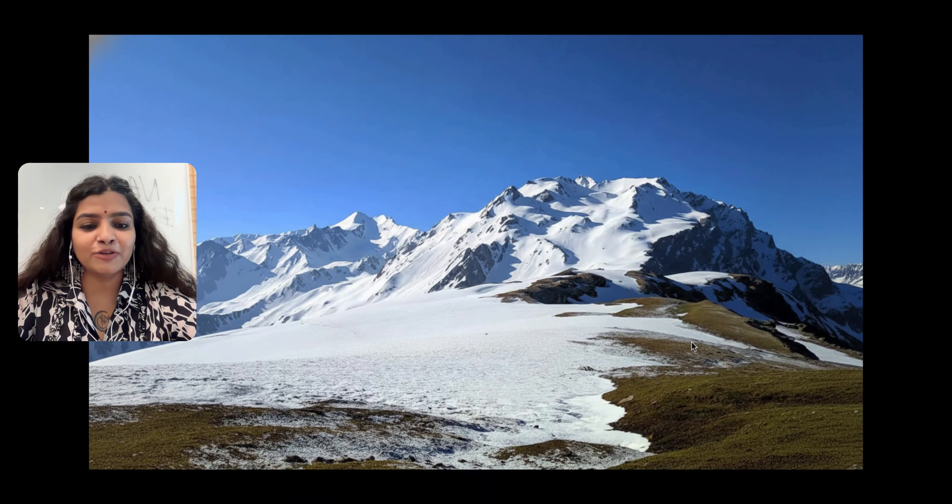
{"action": "key", "text": "Escape"}
{"action": "left_click", "coordinate": [501, 471]}
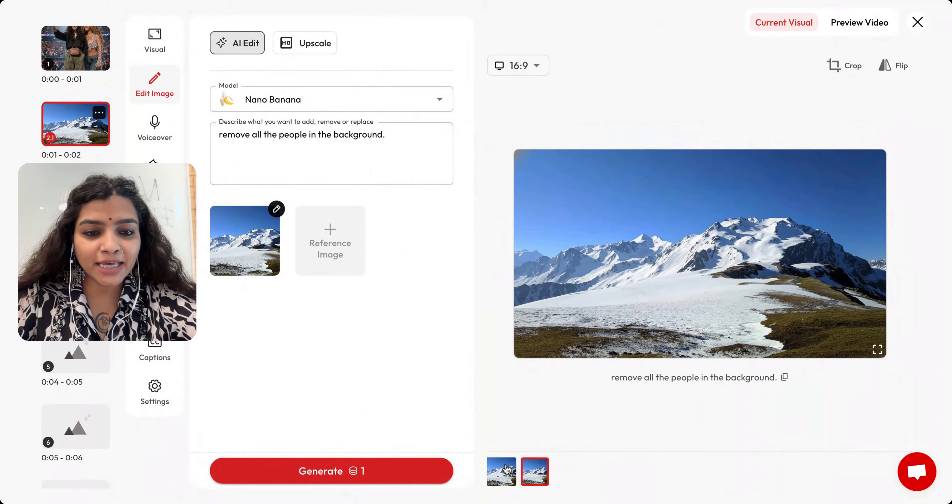
{"action": "left_click", "coordinate": [877, 350]}
{"action": "key", "text": "Escape"}
{"action": "left_click", "coordinate": [534, 472]}
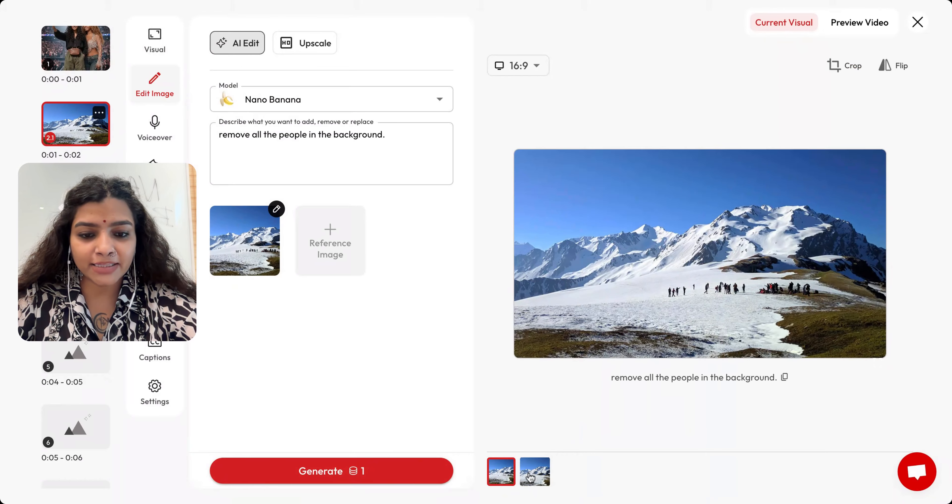
{"action": "left_click", "coordinate": [877, 349]}
{"action": "key", "text": "Escape"}
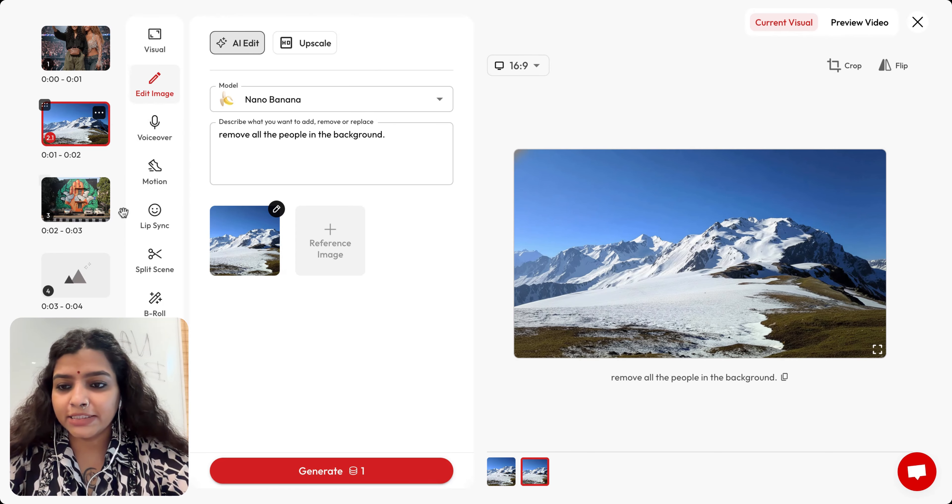
Step: In the third scene, generate an edit with "Using the provided image of art street, please remove the white cars from the scene."
{"action": "left_click", "coordinate": [45, 180]}
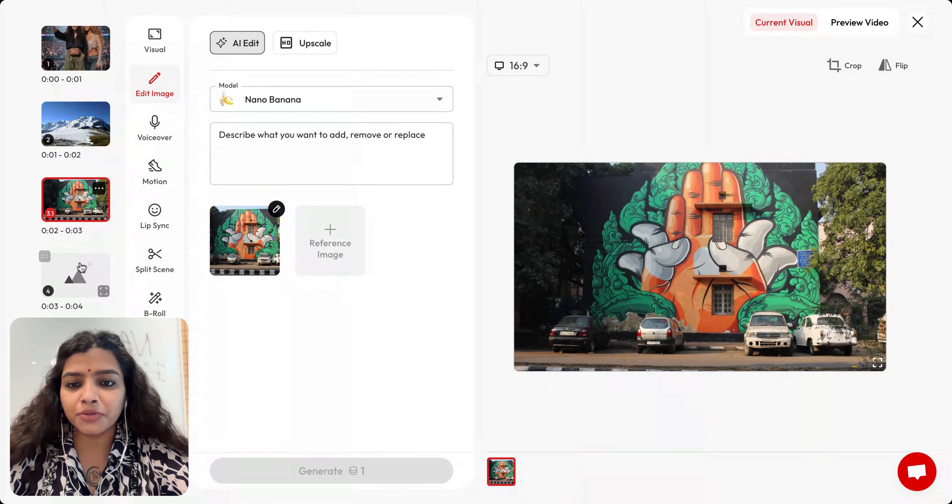
{"action": "left_click", "coordinate": [279, 155]}
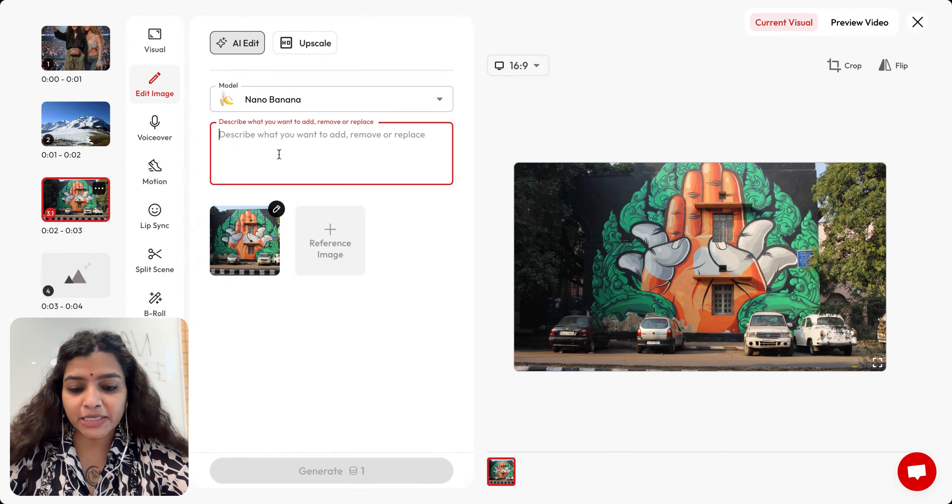
{"action": "type", "text": "Using the provided image of art street, please remove the white cars from the scene."}
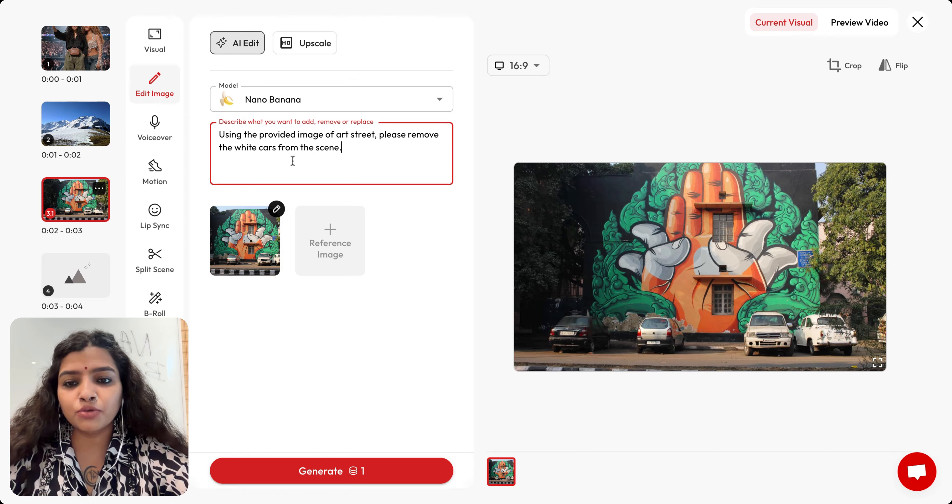
{"action": "left_click", "coordinate": [462, 345]}
{"action": "left_click", "coordinate": [354, 481]}
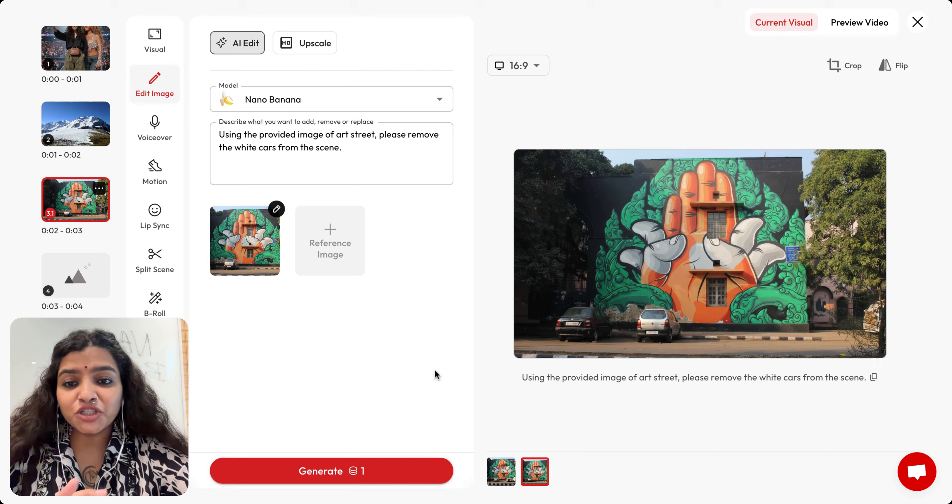
Step: Compare the original mural street photo with the white-car removal edit at full size
{"action": "left_click", "coordinate": [504, 474]}
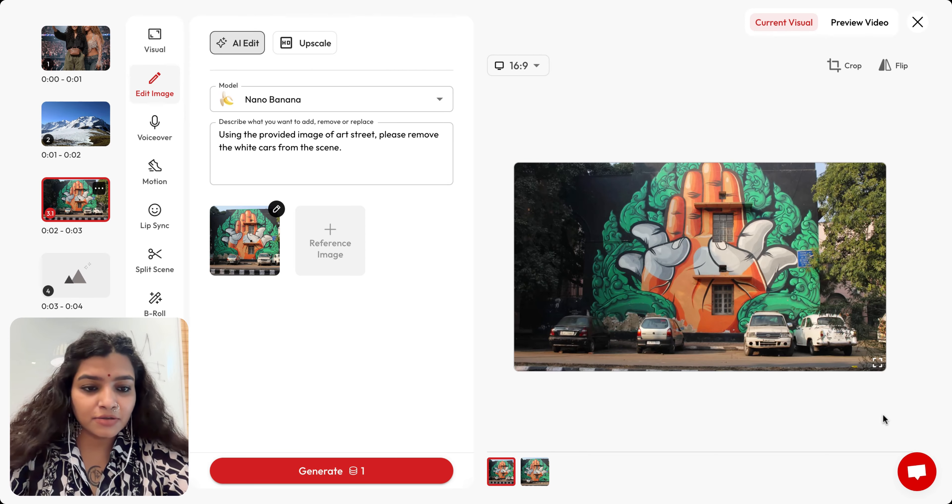
{"action": "left_click", "coordinate": [877, 363]}
{"action": "key", "text": "Escape"}
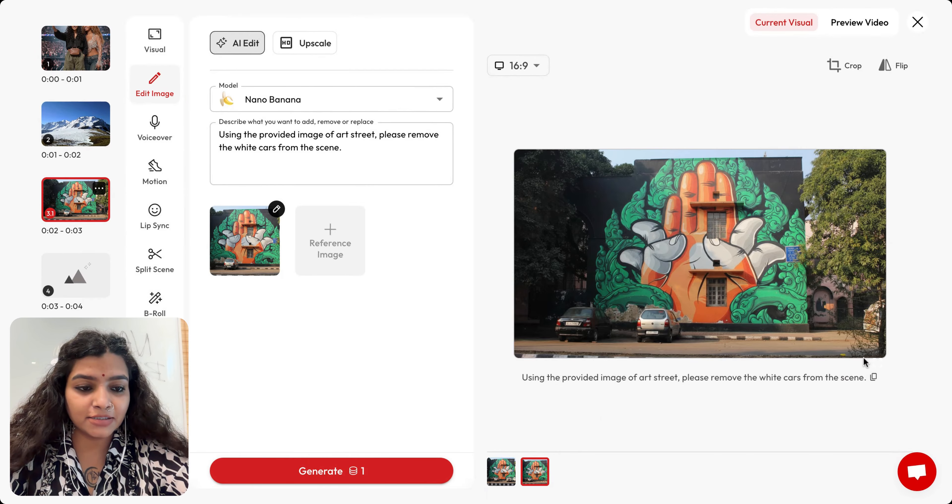
{"action": "left_click", "coordinate": [874, 360]}
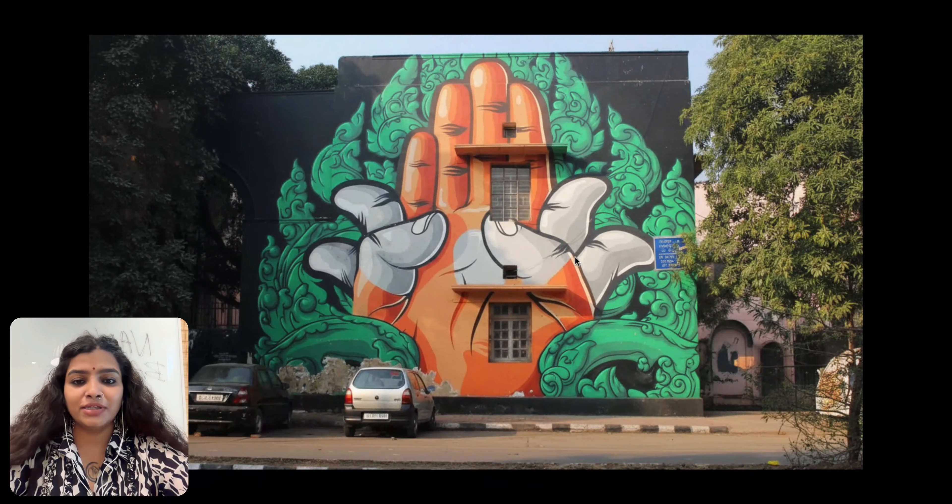
{"action": "key", "text": "Escape"}
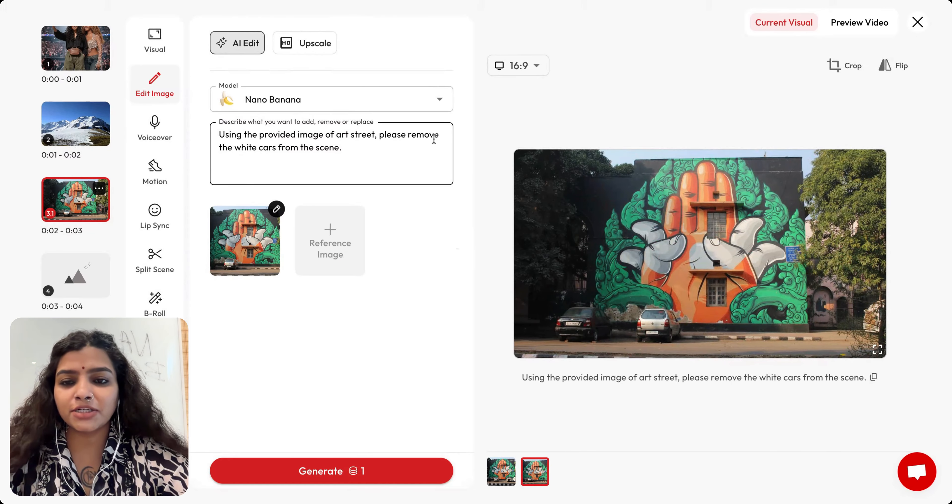
Step: Replace "white" with "all" in the mural street prompt and generate a new edit
{"action": "left_click_drag", "start_coordinate": [235, 147], "coordinate": [261, 148]}
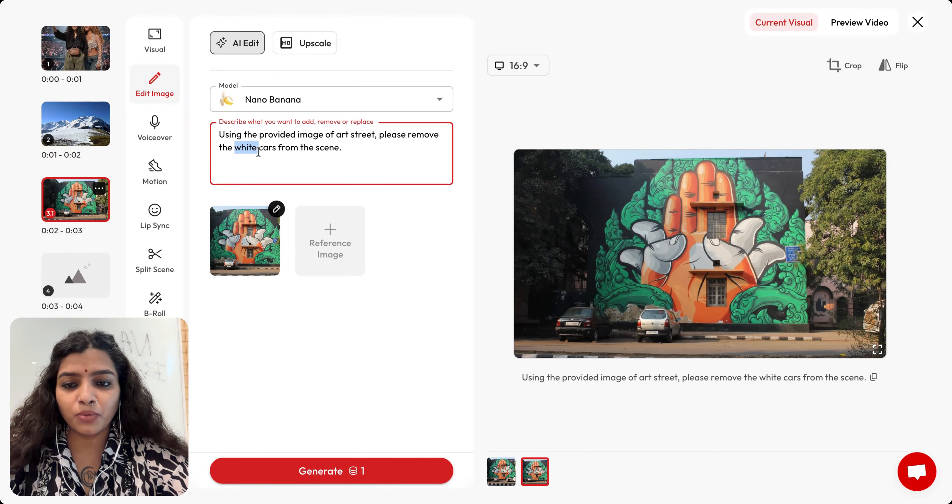
{"action": "type", "text": "all"}
{"action": "left_click", "coordinate": [355, 348]}
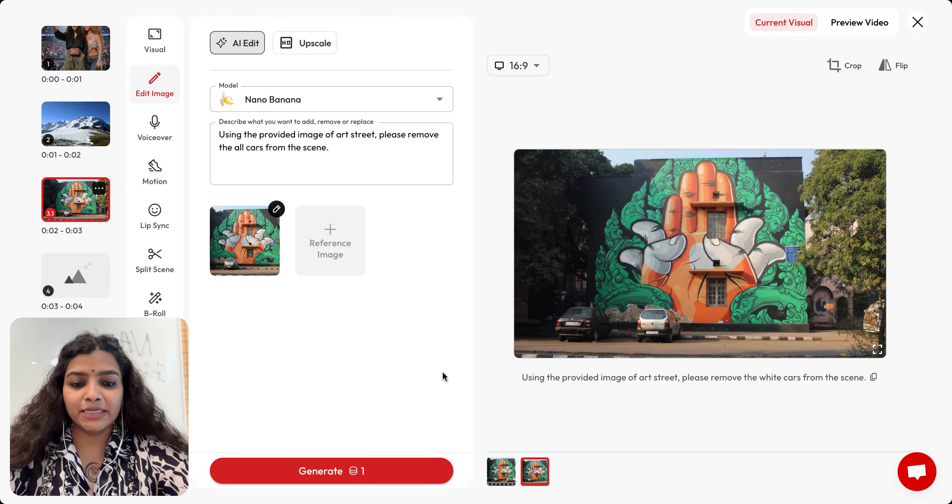
{"action": "left_click", "coordinate": [388, 481]}
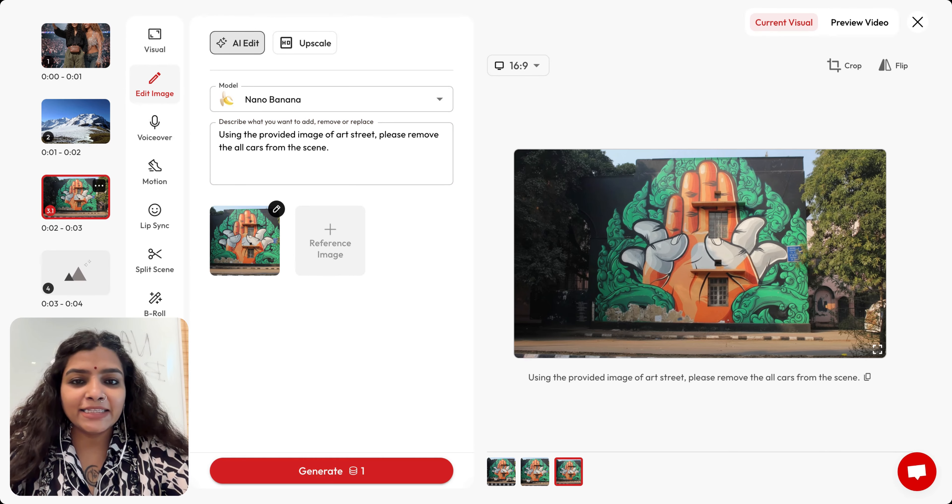
Step: Compare the newest mural edit with the original photo at full size, ending on the newest version
{"action": "left_click", "coordinate": [877, 349]}
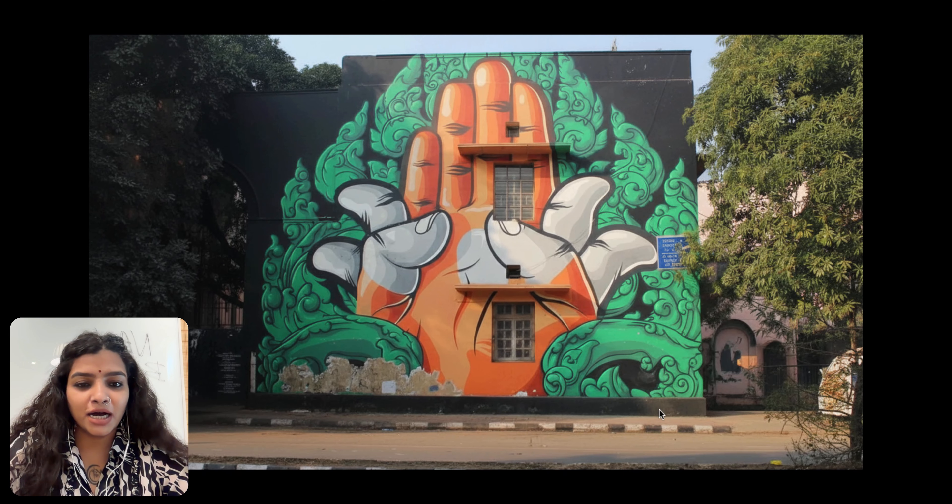
{"action": "key", "text": "Escape"}
{"action": "left_click", "coordinate": [506, 483]}
{"action": "left_click", "coordinate": [877, 349]}
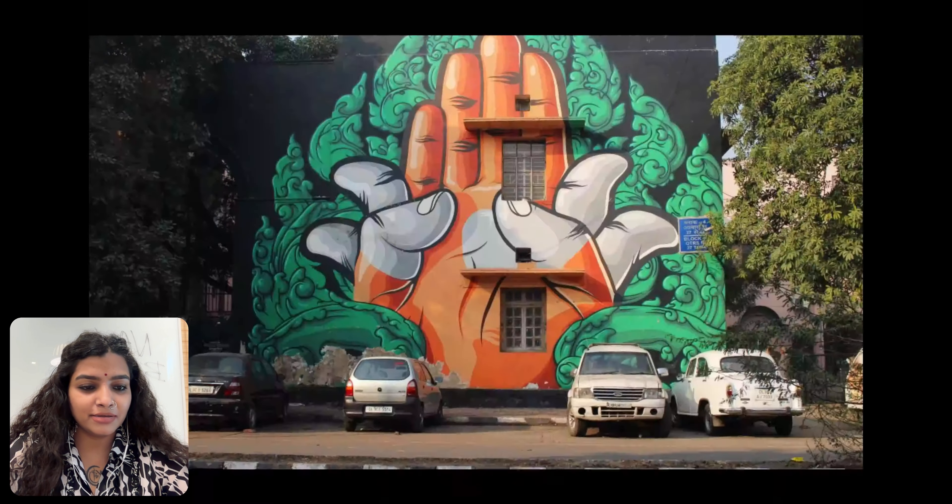
{"action": "key", "text": "Escape"}
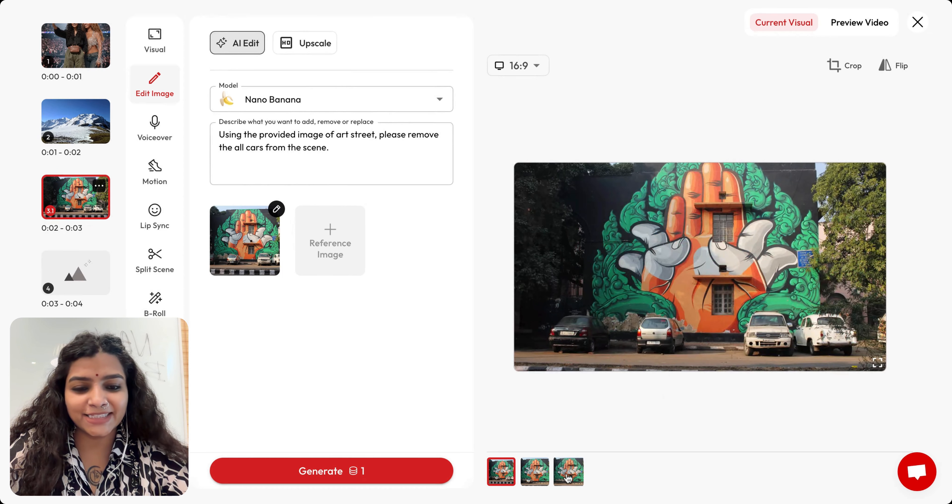
{"action": "left_click", "coordinate": [568, 472]}
Step: In the fourth scene, generate an edit with "Replace the white cup in the person's hand with a basketball."
{"action": "scroll", "coordinate": [75, 279], "scroll_direction": "down", "scroll_amount": 3}
{"action": "scroll", "coordinate": [75, 280], "scroll_direction": "up", "scroll_amount": 3}
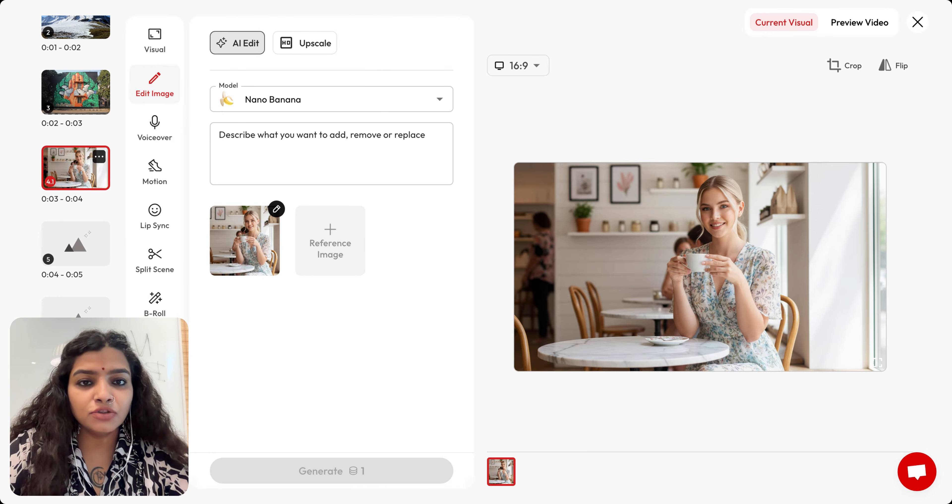
{"action": "left_click", "coordinate": [878, 363]}
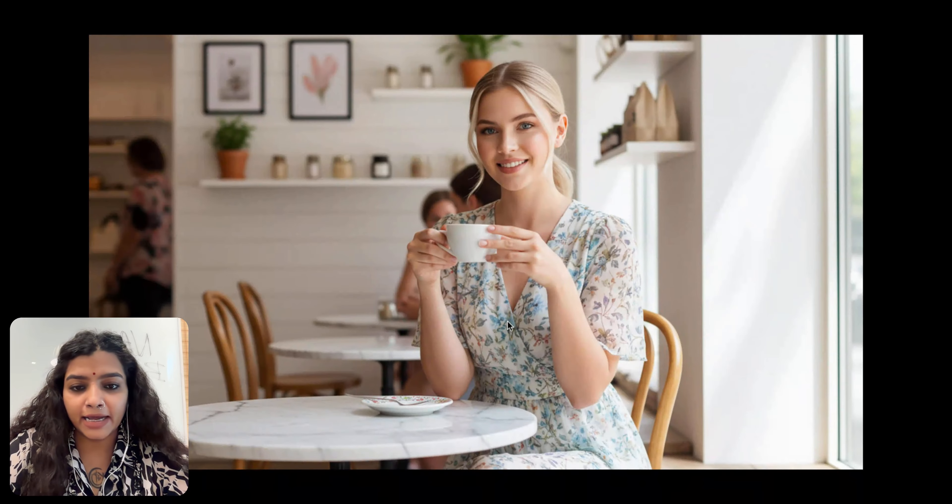
{"action": "key", "text": "Escape"}
{"action": "left_click", "coordinate": [300, 135]}
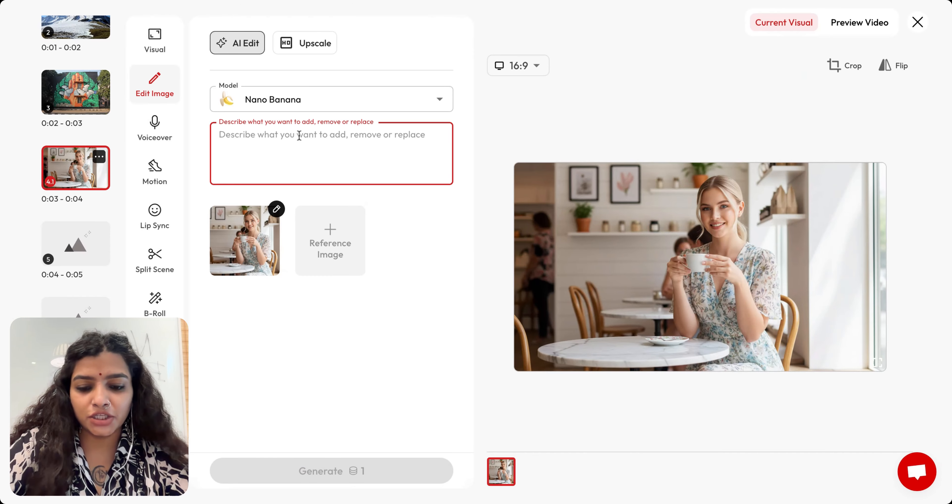
{"action": "type", "text": "Replace the white cup in the person's hand with a basketball."}
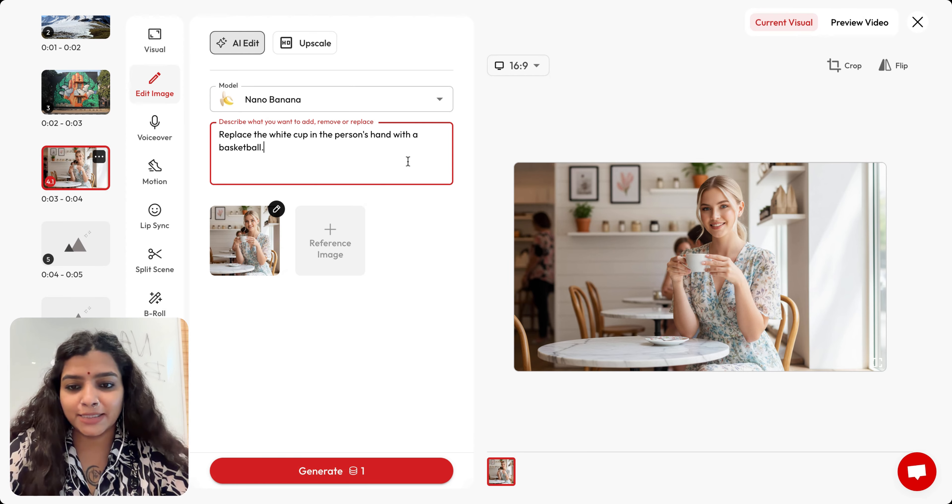
{"action": "left_click", "coordinate": [339, 470]}
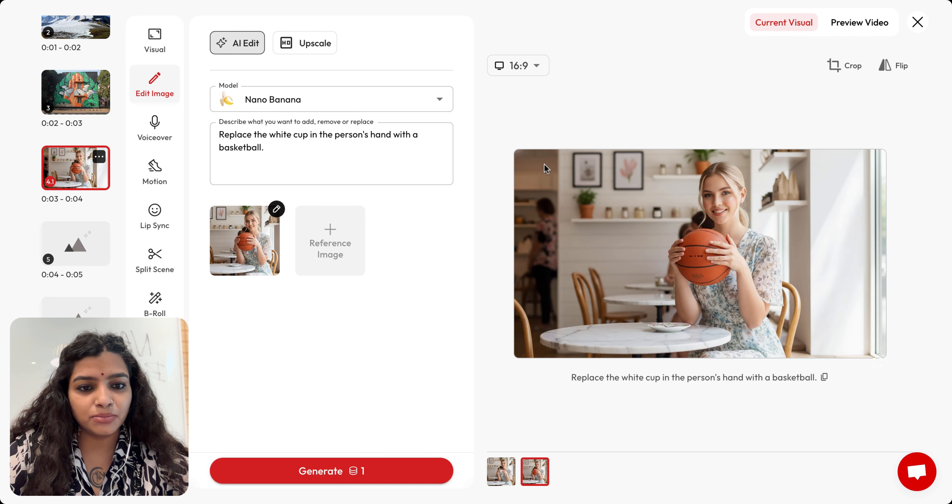
Step: Compare the basketball edit with the original café photo at full size, ending on the edited version
{"action": "left_click", "coordinate": [879, 364]}
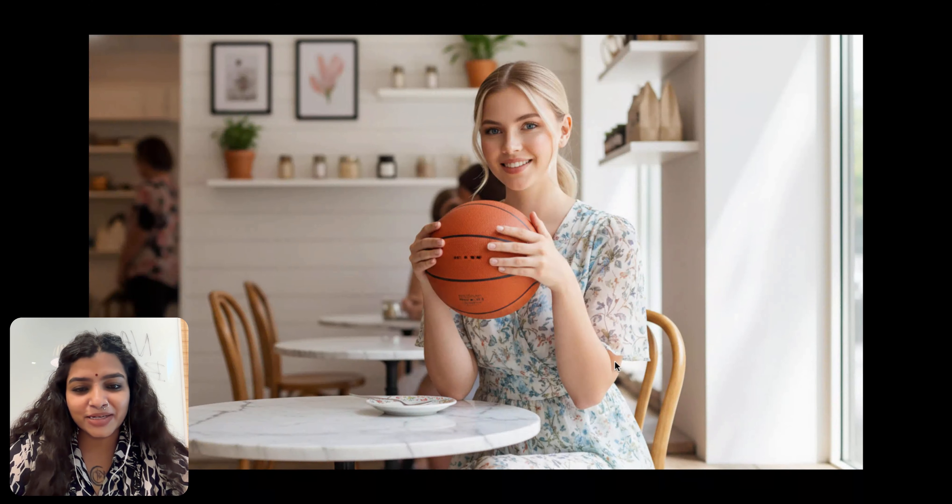
{"action": "key", "text": "Escape"}
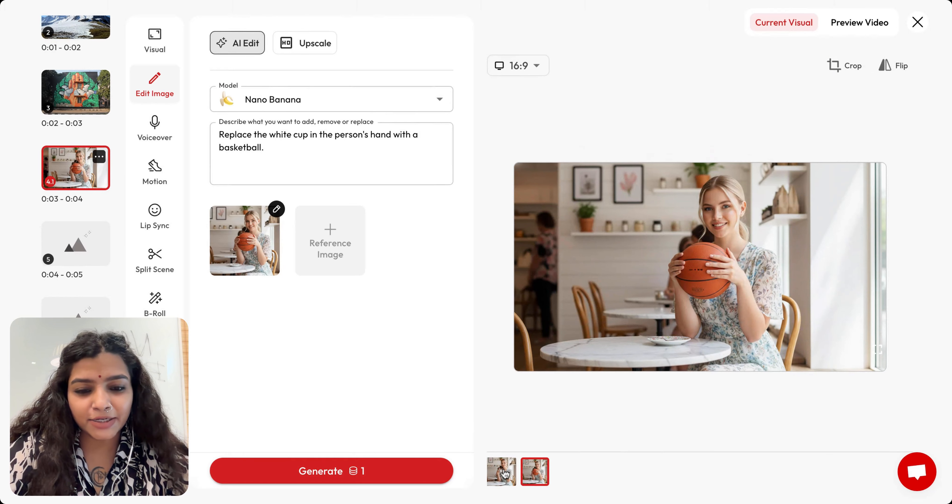
{"action": "left_click", "coordinate": [502, 473]}
{"action": "left_click", "coordinate": [878, 356]}
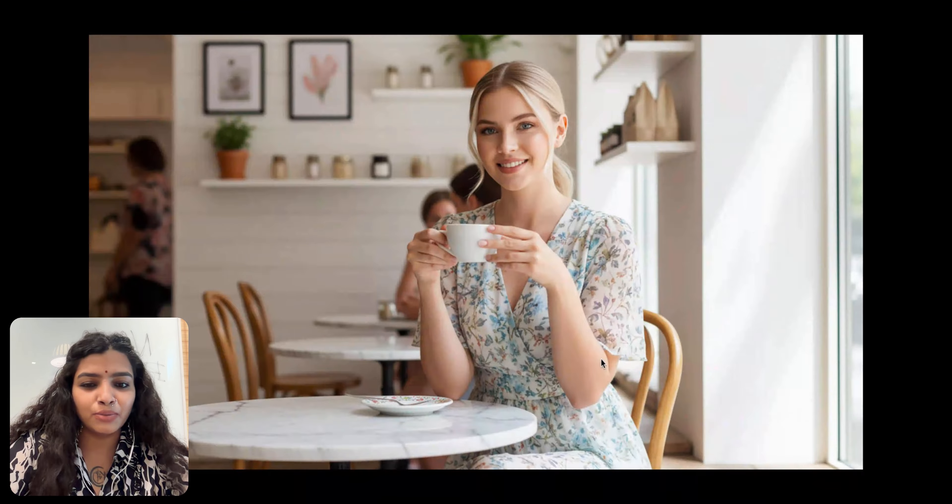
{"action": "key", "text": "Escape"}
{"action": "left_click", "coordinate": [535, 471]}
{"action": "left_click", "coordinate": [882, 365]}
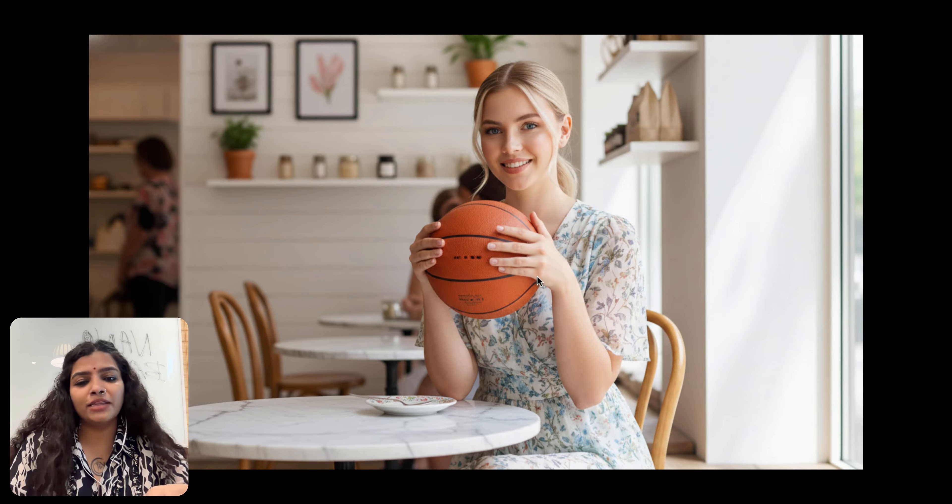
{"action": "key", "text": "Escape"}
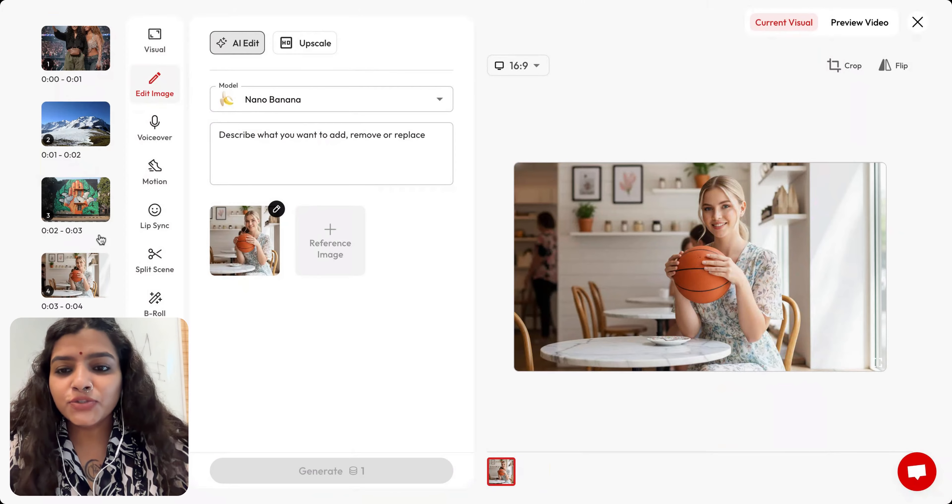
Step: In the fifth scene, generate an edit with "Put the person holding a basketball in the audience section at the basketball court." and view it full size
{"action": "left_click", "coordinate": [880, 364]}
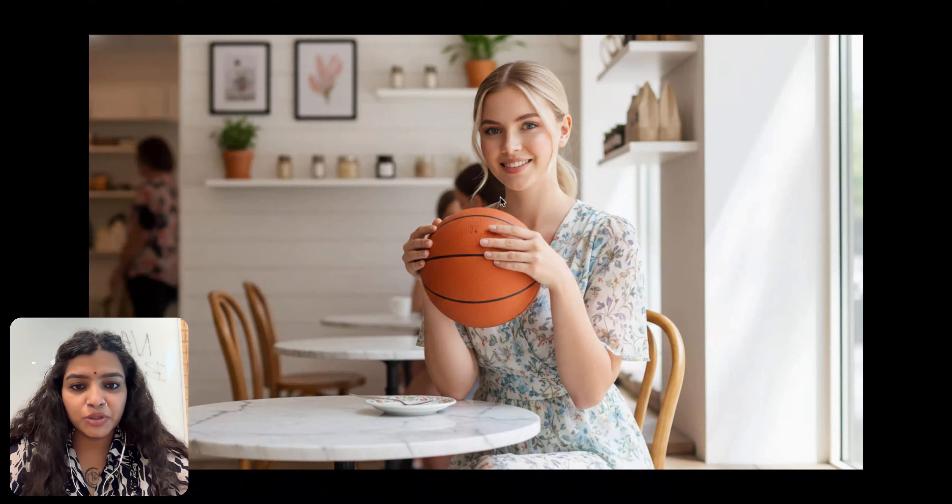
{"action": "key", "text": "Escape"}
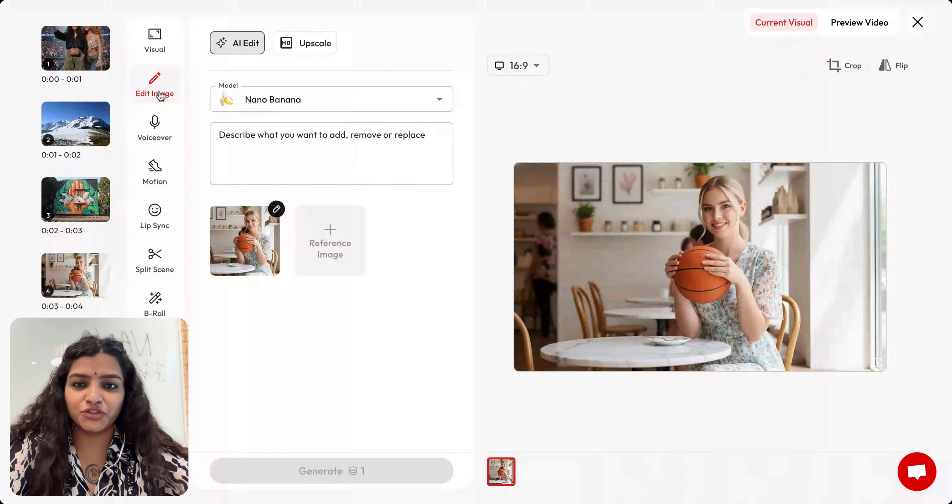
{"action": "left_click", "coordinate": [299, 182]}
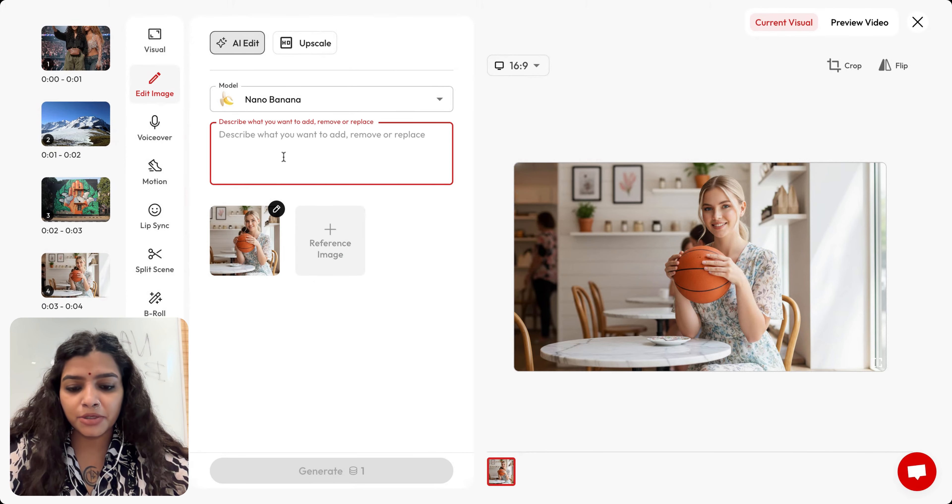
{"action": "type", "text": "Put the person holding a basketball in the audience section at the basketball court."}
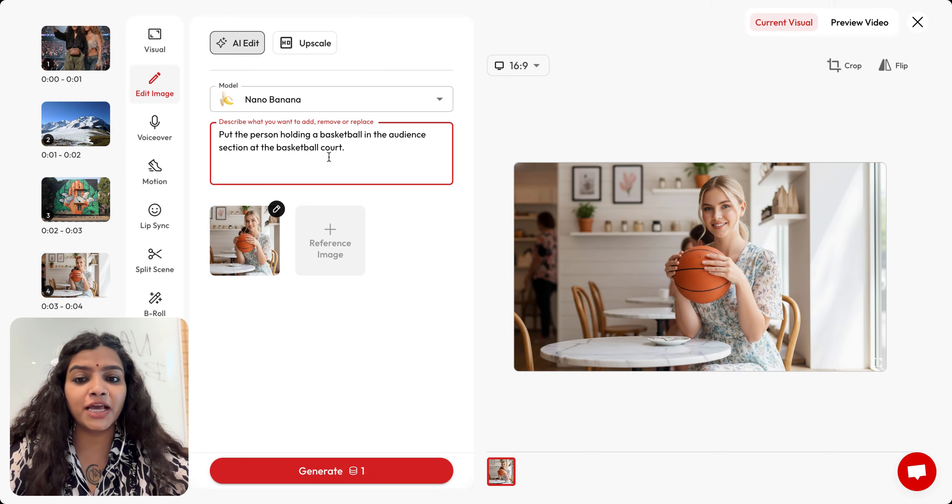
{"action": "left_click", "coordinate": [334, 471]}
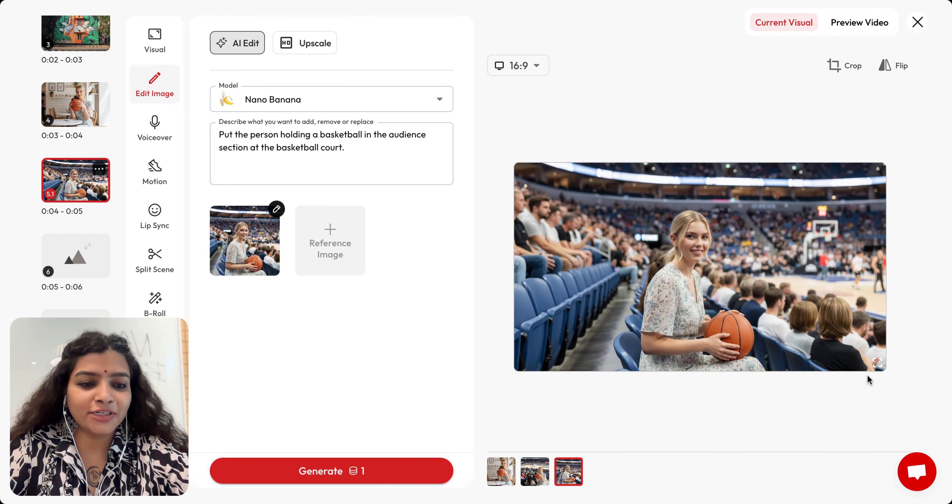
{"action": "left_click", "coordinate": [879, 366]}
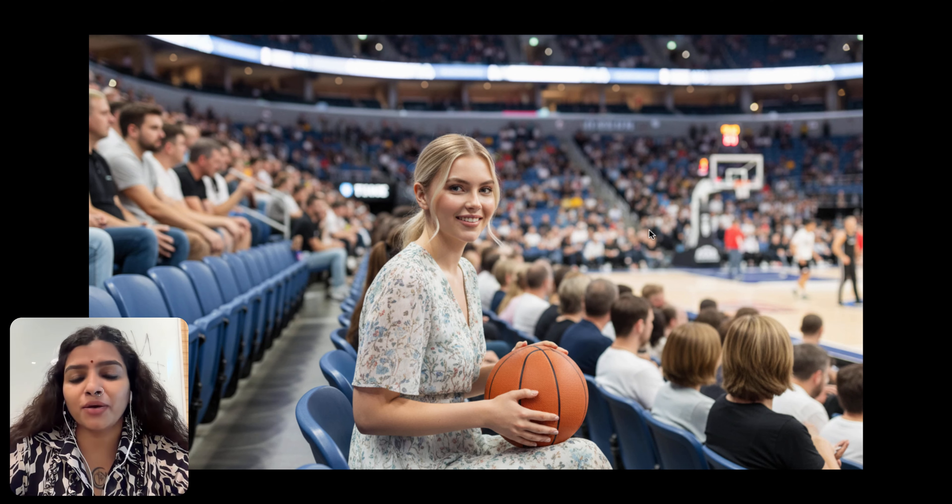
{"action": "key", "text": "Escape"}
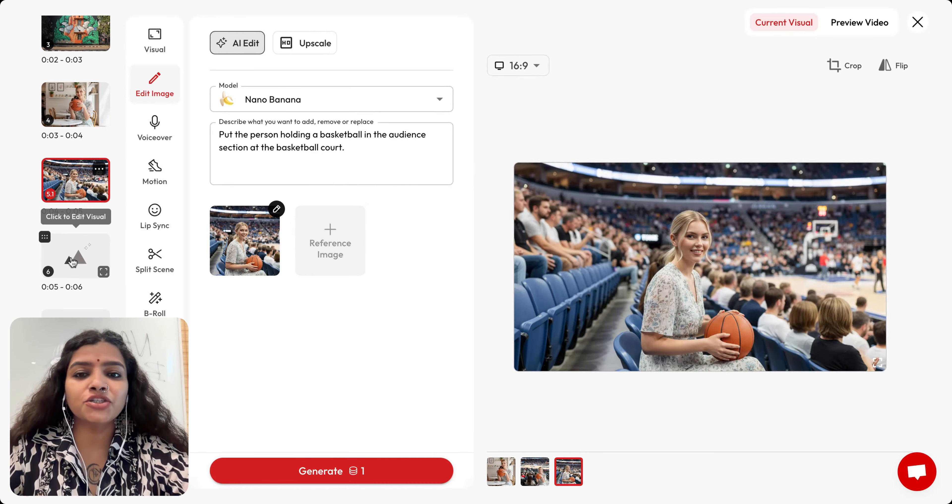
Step: In the sixth scene, generate an edit with "Change the camera angle so that it's looking at the person from the side." and view it full size
{"action": "left_click", "coordinate": [75, 253]}
{"action": "left_click", "coordinate": [73, 117]}
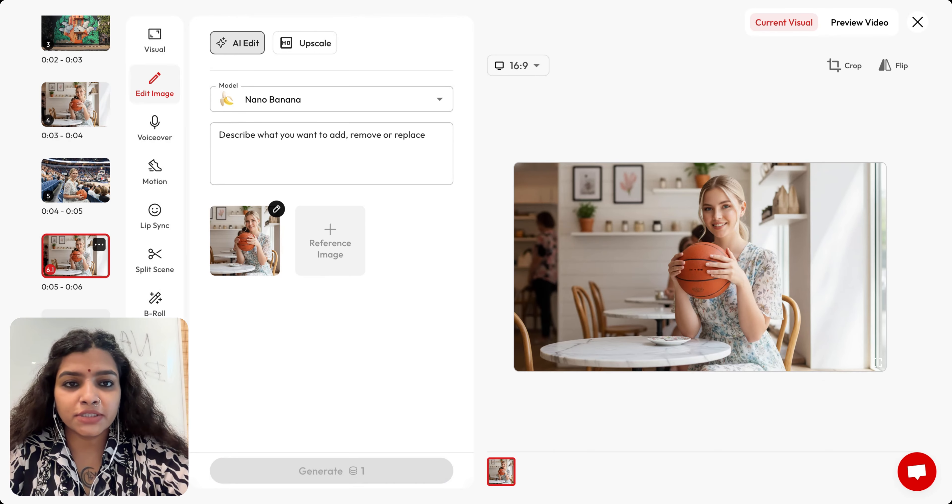
{"action": "left_click", "coordinate": [878, 363]}
{"action": "key", "text": "Escape"}
{"action": "left_click", "coordinate": [277, 163]}
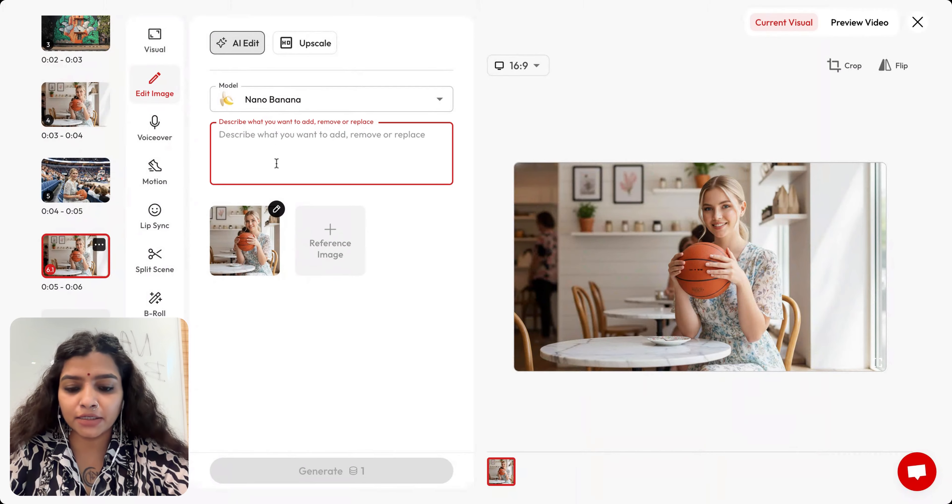
{"action": "type", "text": "Change the camera angle so that it’s looking at the person from the side."}
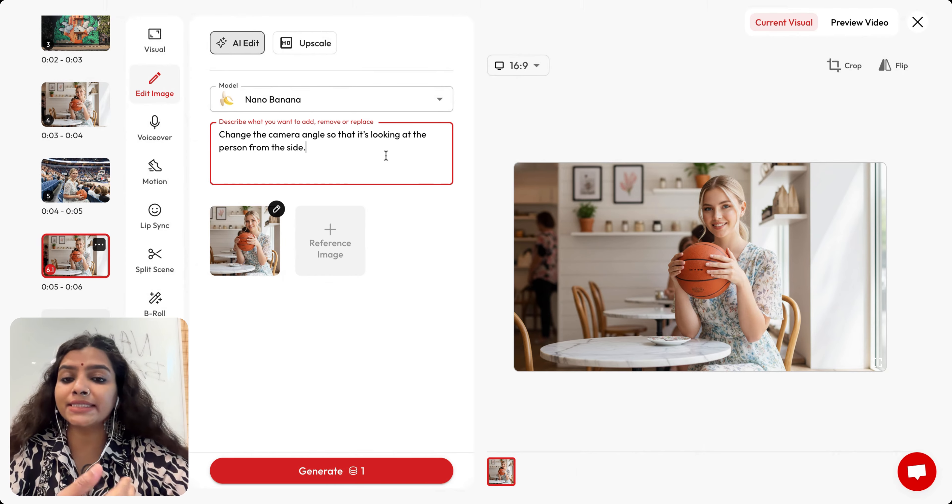
{"action": "left_click", "coordinate": [364, 472]}
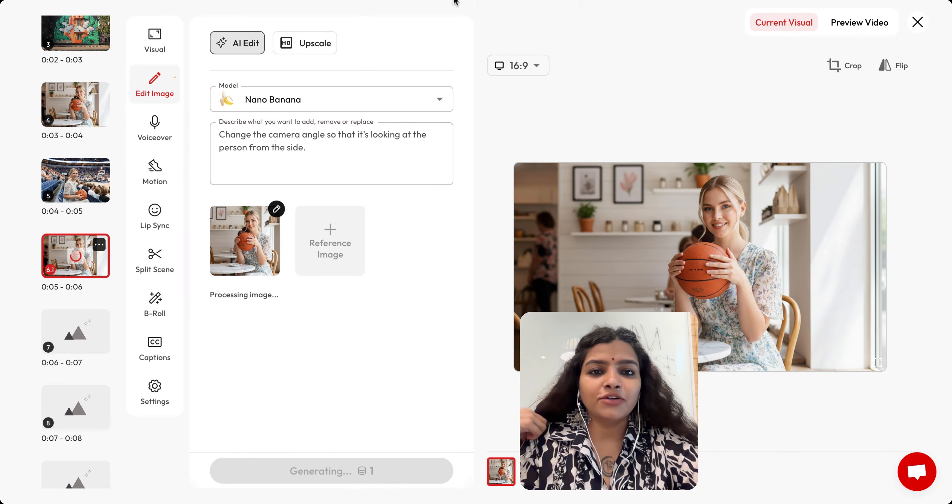
{"action": "left_click", "coordinate": [880, 366]}
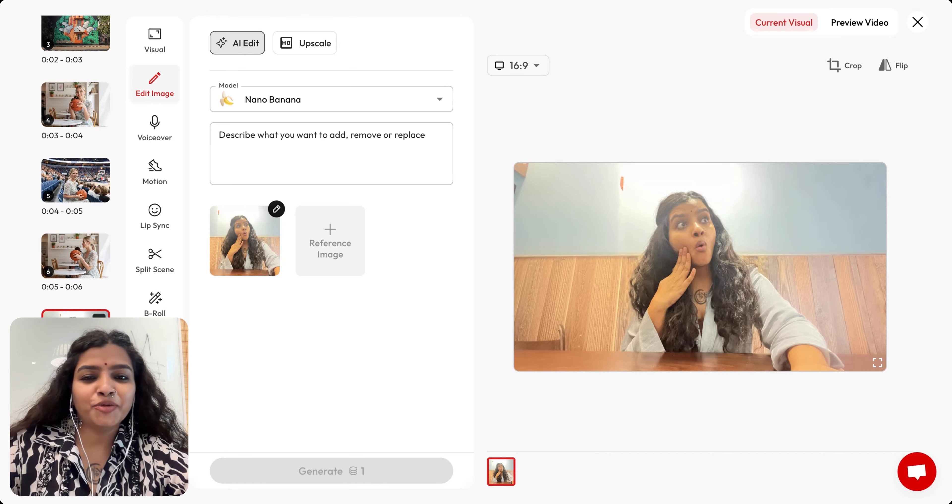
Step: In the seventh scene, generate an edit with "Make a professional, studio quality headshot of this person. Keep the face and hair intact."
{"action": "left_click", "coordinate": [318, 156]}
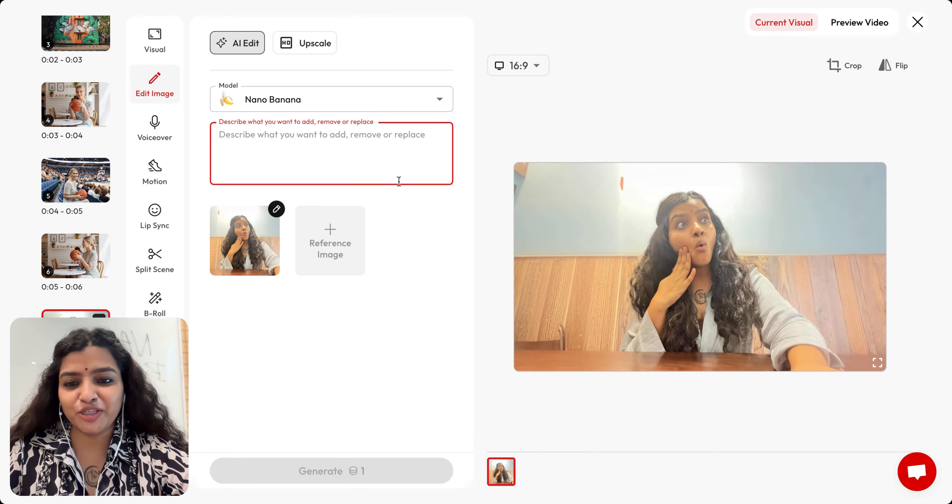
{"action": "type", "text": "Make a professional, studio quality headshot of this person. Keep the face and hair intact."}
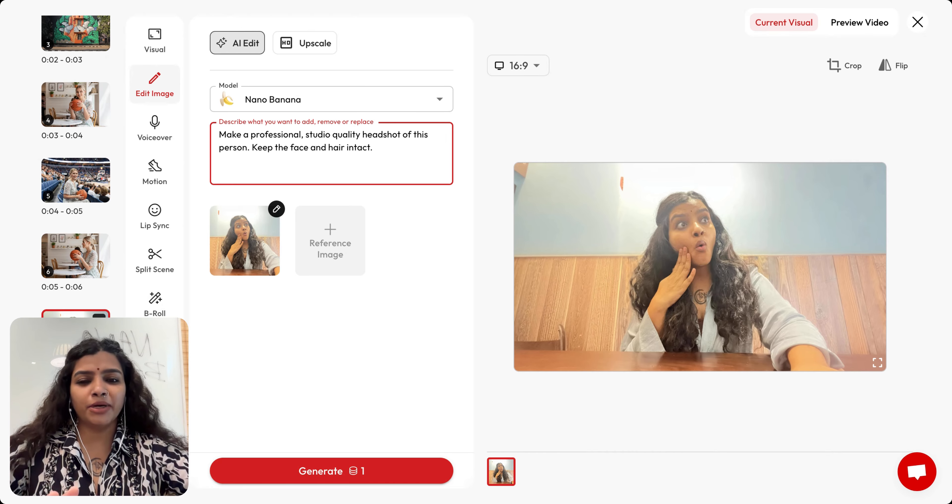
{"action": "left_click", "coordinate": [347, 479]}
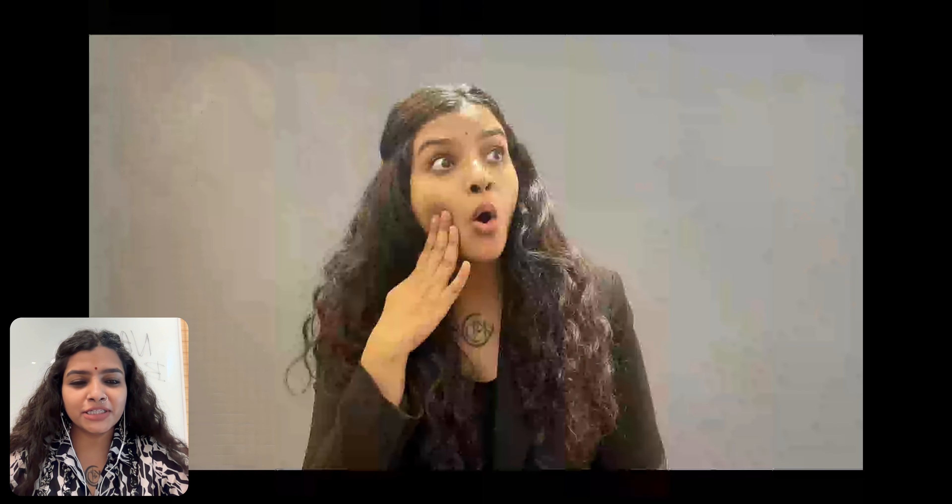
Step: Compare the studio headshot edit with the original selfie, and examine the headshot at full size
{"action": "key", "text": "Escape"}
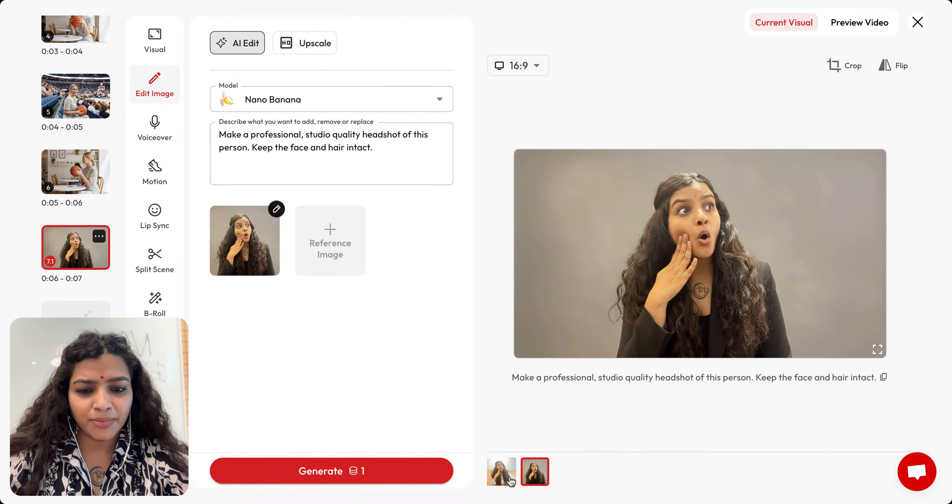
{"action": "left_click", "coordinate": [501, 472]}
{"action": "left_click", "coordinate": [534, 472]}
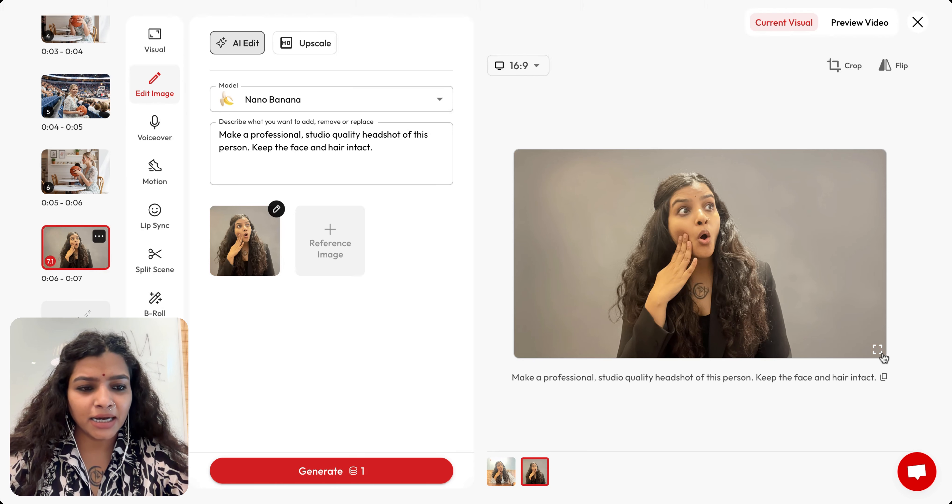
{"action": "left_click", "coordinate": [877, 349]}
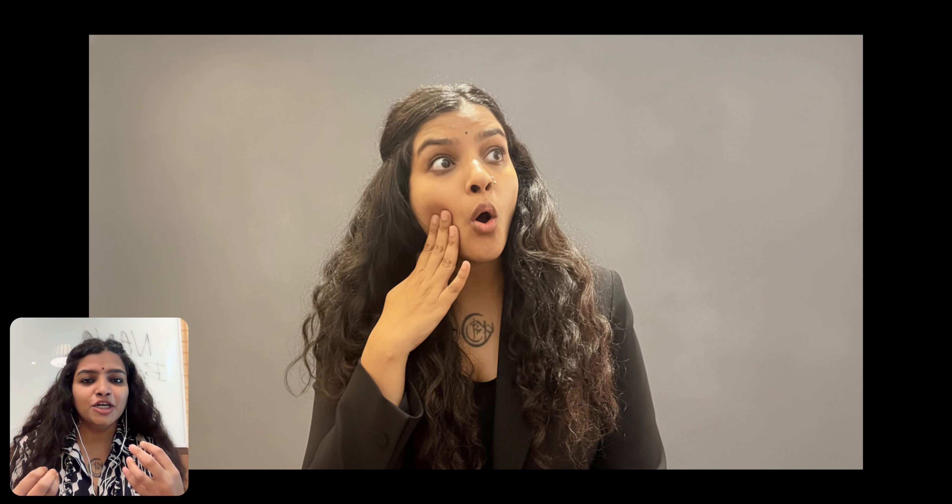
{"action": "left_click", "coordinate": [718, 206]}
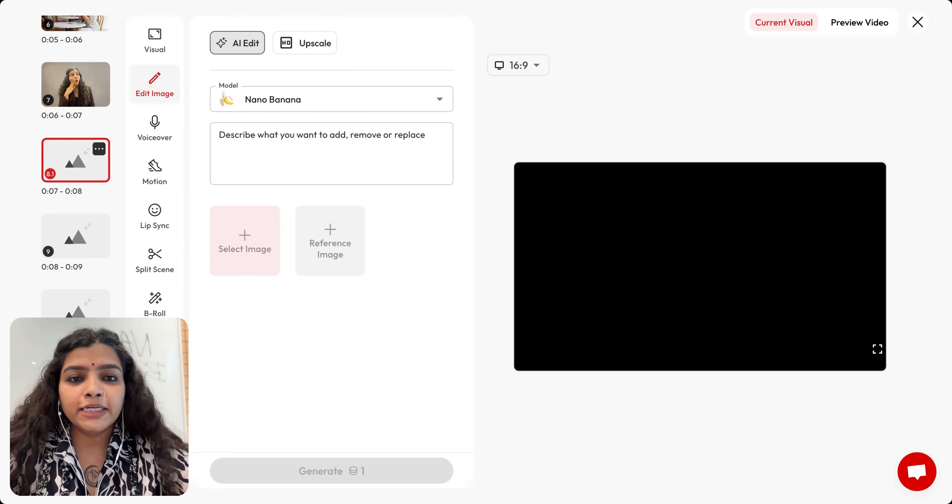
Step: Duplicate the headshot shot within the seventh scene
{"action": "left_click", "coordinate": [102, 100]}
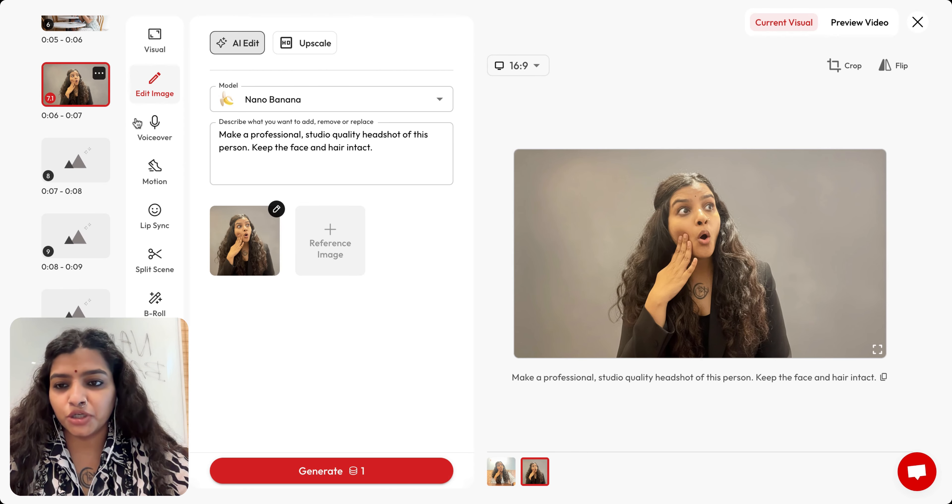
{"action": "left_click", "coordinate": [99, 73]}
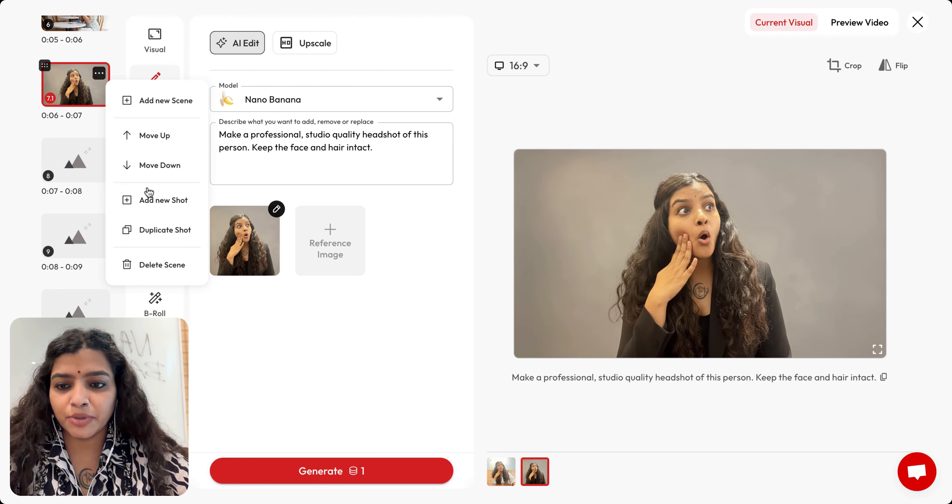
{"action": "left_click", "coordinate": [156, 233]}
Step: Generate an edit with "Create a full body professional photo of this person, wearing a white maxi dress with long brown boots. Keep the face and hair intact."
{"action": "left_click", "coordinate": [310, 154]}
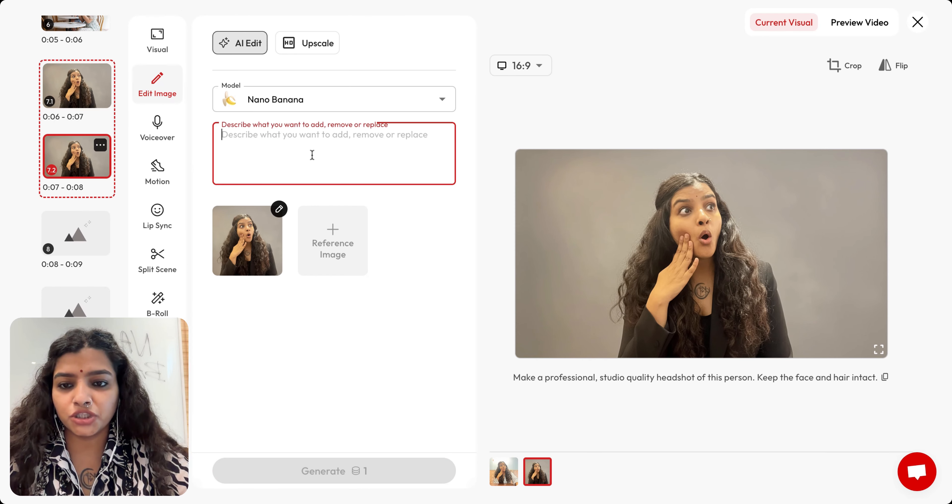
{"action": "type", "text": "Create a full body professional photo of this person, wearing a white maxi dress with long brown boots. Keep the face and hair intact."}
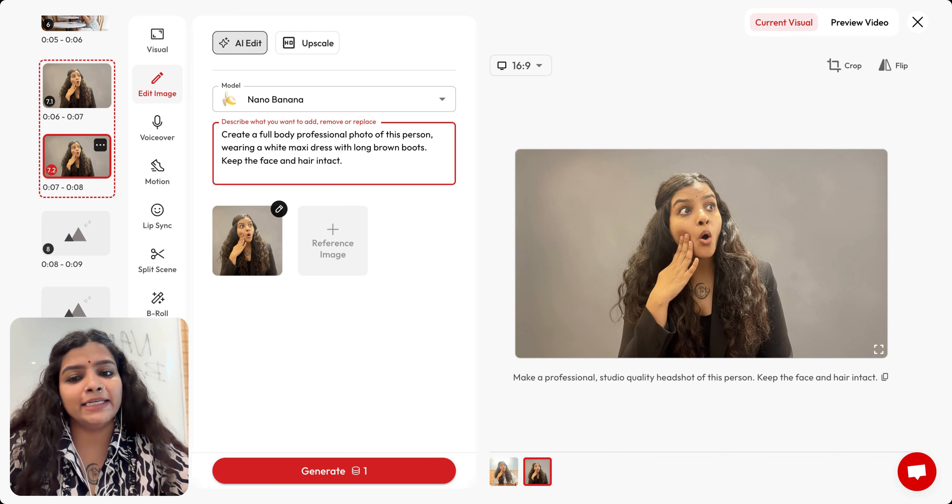
{"action": "left_click", "coordinate": [335, 472]}
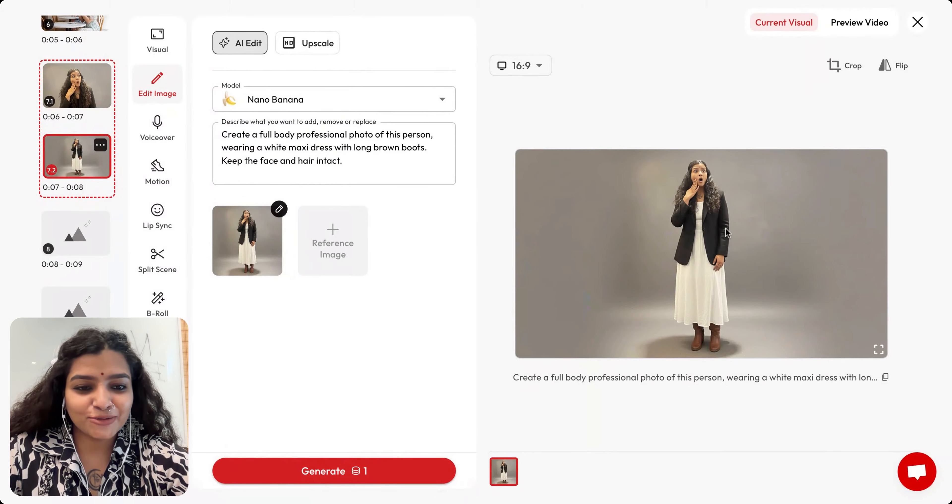
{"action": "left_click", "coordinate": [878, 349]}
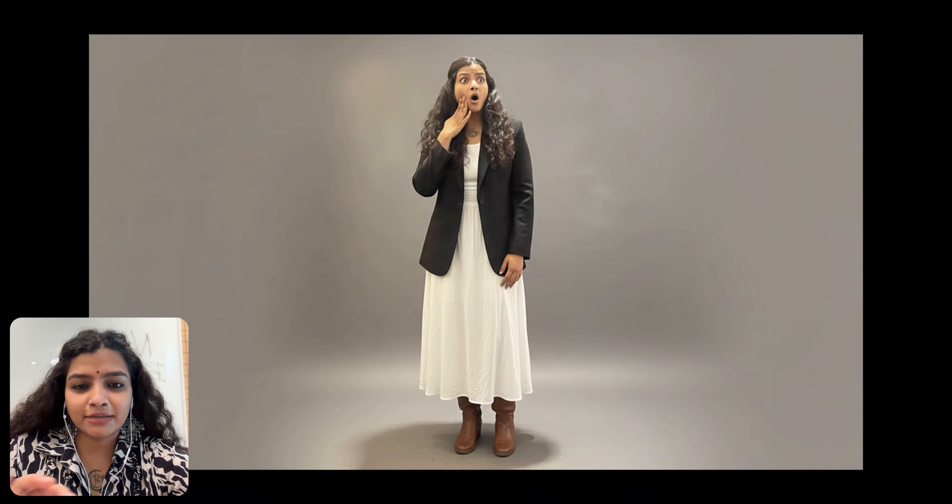
Step: Open the Upscale tool and load the full-body photo with the white dress and black blazer from the library
{"action": "left_click", "coordinate": [492, 32]}
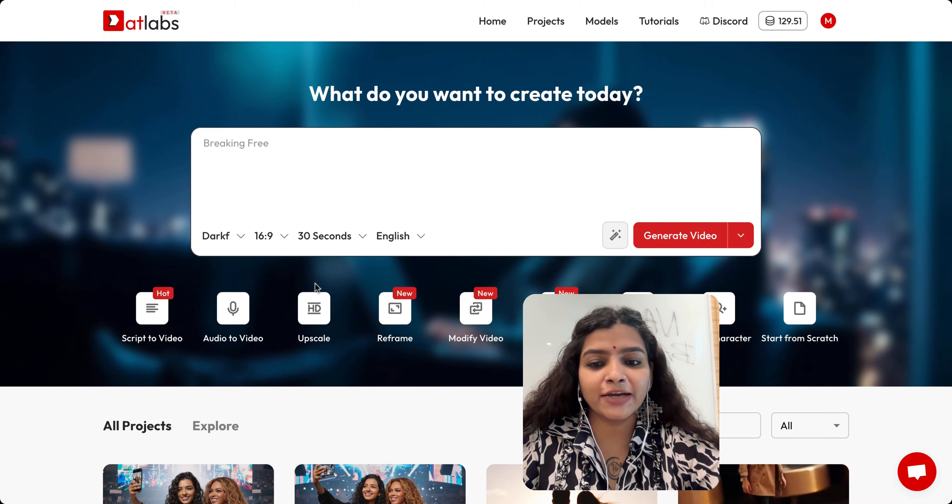
{"action": "left_click", "coordinate": [314, 307]}
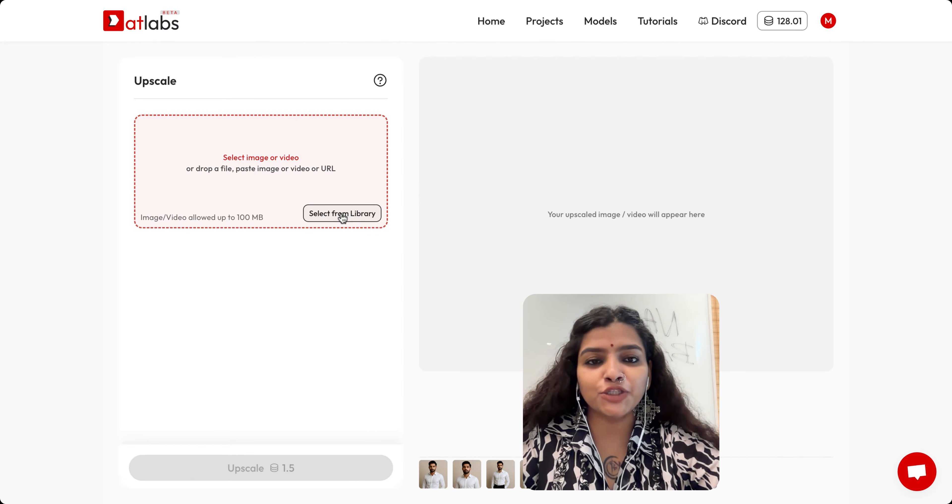
{"action": "left_click", "coordinate": [343, 214]}
{"action": "left_click", "coordinate": [451, 144]}
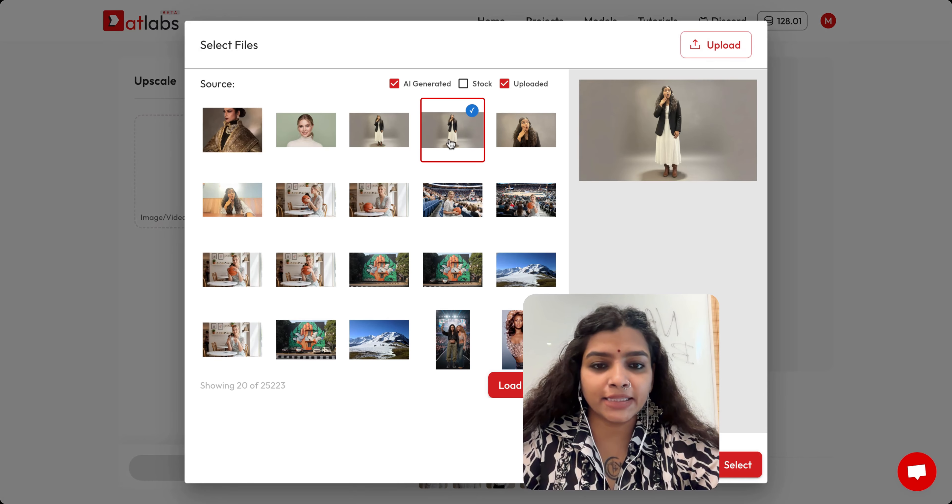
{"action": "left_click", "coordinate": [736, 465]}
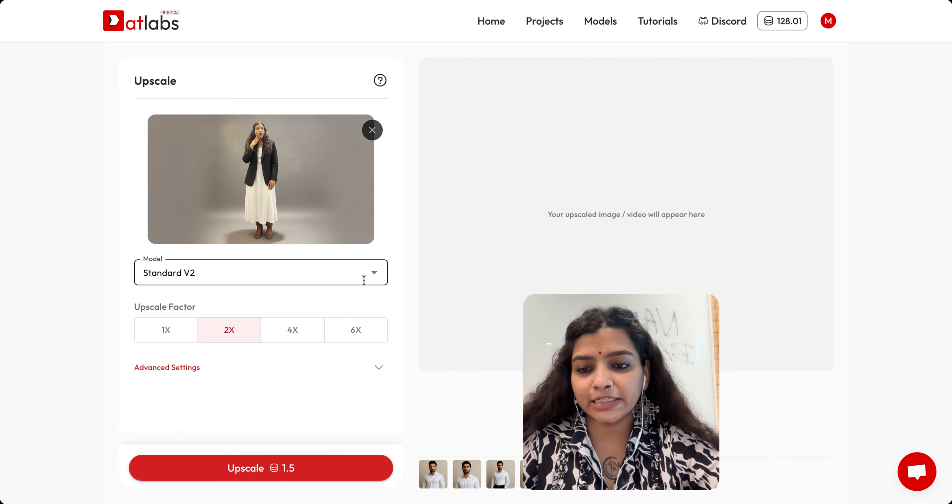
Step: Set the upscale model to High Fidelity V2 and the upscale factor to 4X
{"action": "left_click", "coordinate": [373, 273]}
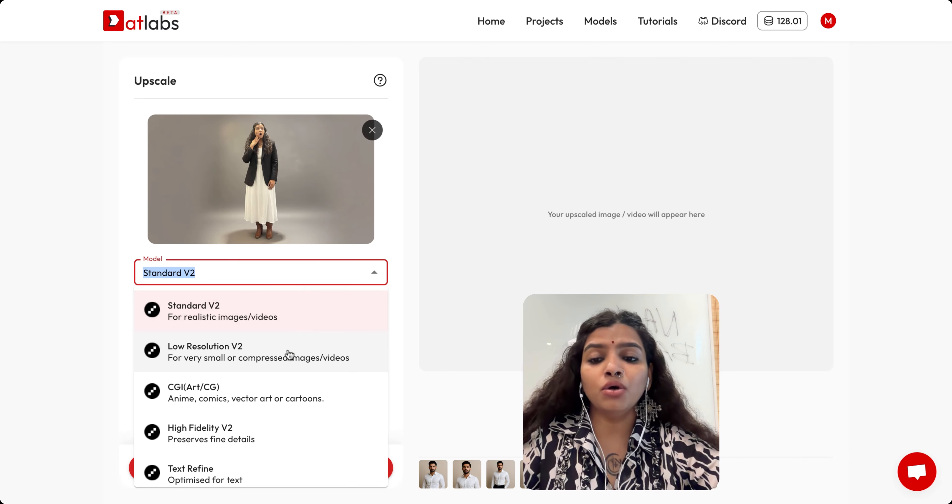
{"action": "scroll", "coordinate": [258, 343], "scroll_direction": "down", "scroll_amount": 1}
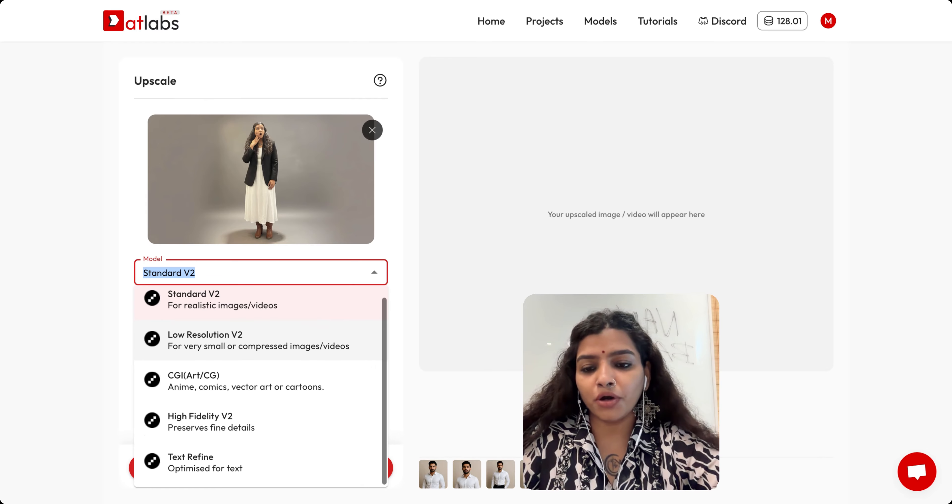
{"action": "left_click", "coordinate": [223, 434]}
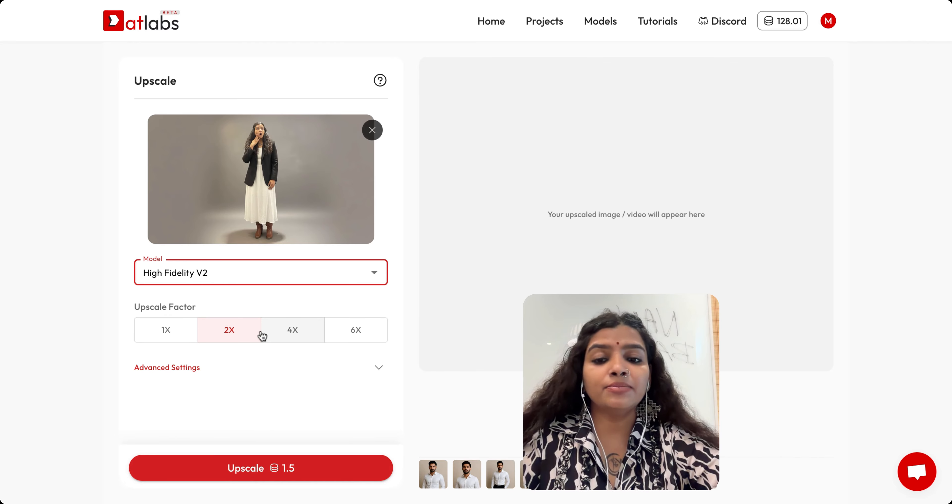
{"action": "left_click", "coordinate": [191, 333]}
{"action": "left_click", "coordinate": [229, 337]}
{"action": "left_click", "coordinate": [314, 339]}
{"action": "left_click", "coordinate": [366, 331]}
{"action": "left_click", "coordinate": [302, 331]}
Step: Expand the advanced upscale settings and choose Uniform as the type of upscale
{"action": "left_click", "coordinate": [379, 367]}
{"action": "scroll", "coordinate": [267, 299], "scroll_direction": "down", "scroll_amount": 1}
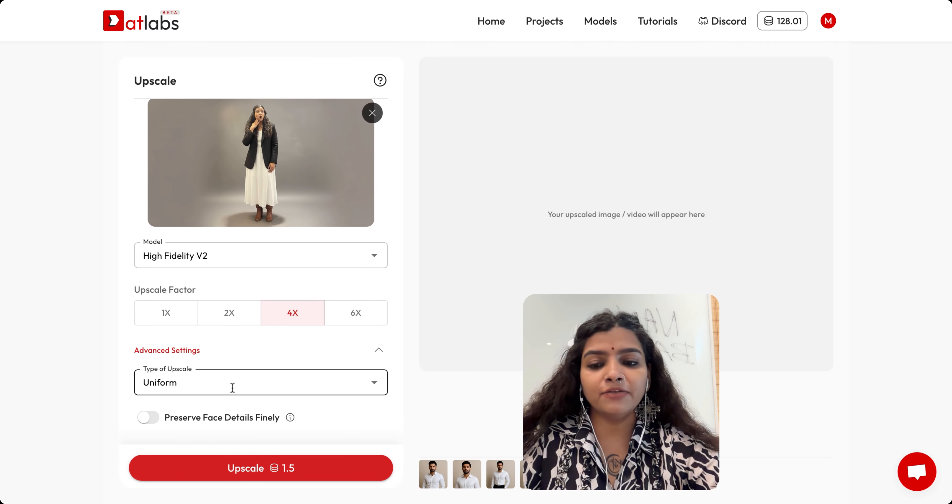
{"action": "left_click", "coordinate": [295, 386]}
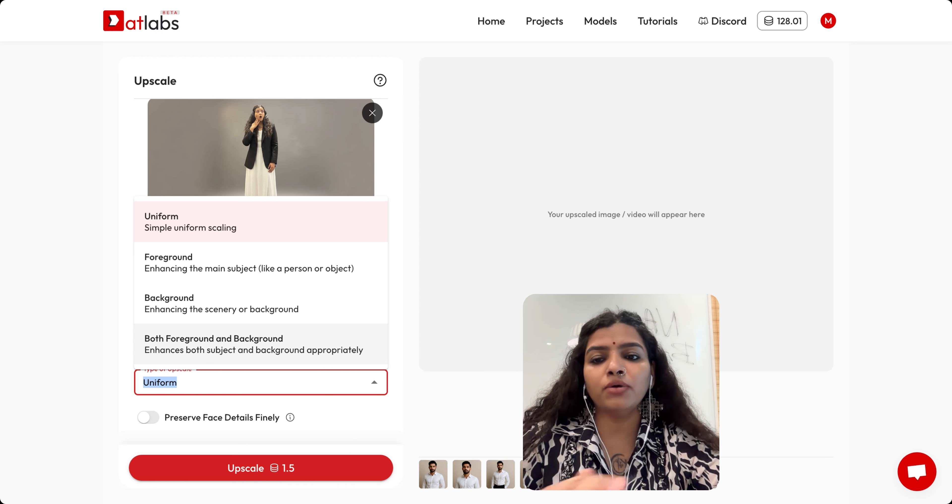
{"action": "left_click", "coordinate": [253, 223]}
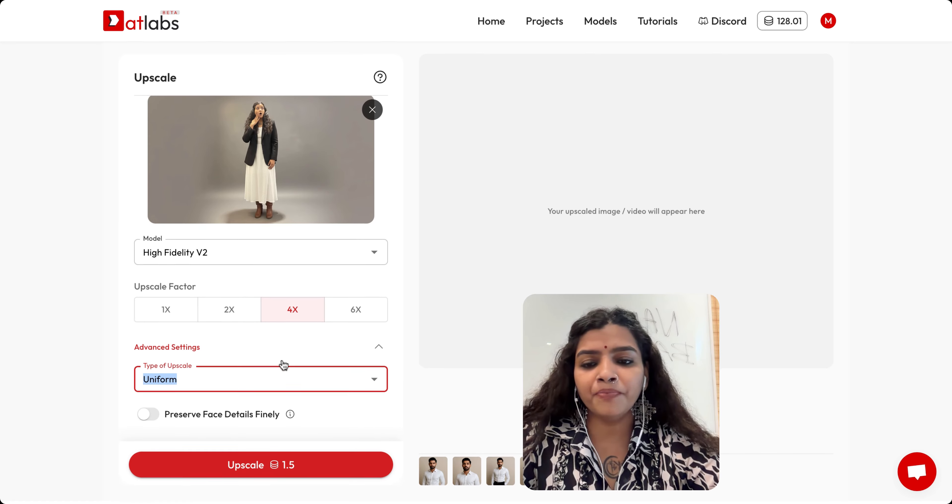
Step: Enable Preserve Face Details Finely, with Face Sharpen at 0.2 and Face Creativity at its minimum
{"action": "left_click", "coordinate": [149, 418]}
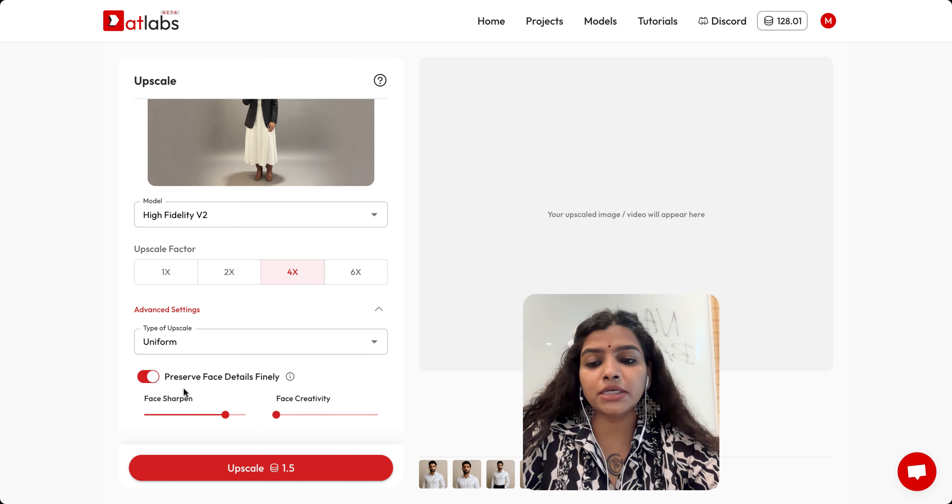
{"action": "left_click", "coordinate": [164, 414]}
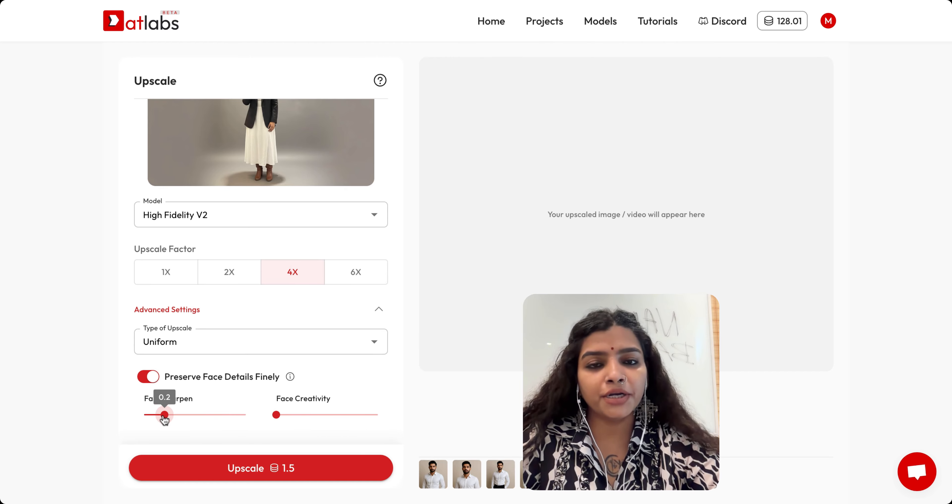
{"action": "left_click", "coordinate": [367, 180]}
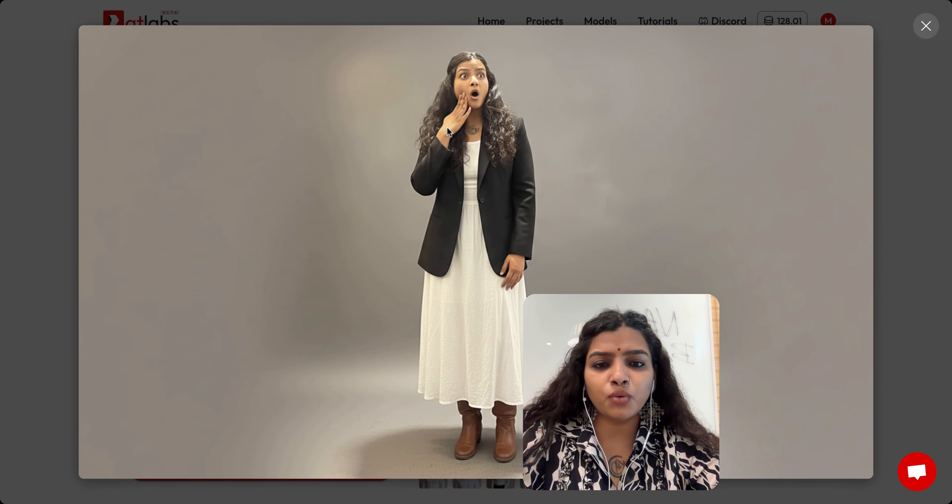
{"action": "key", "text": "Escape"}
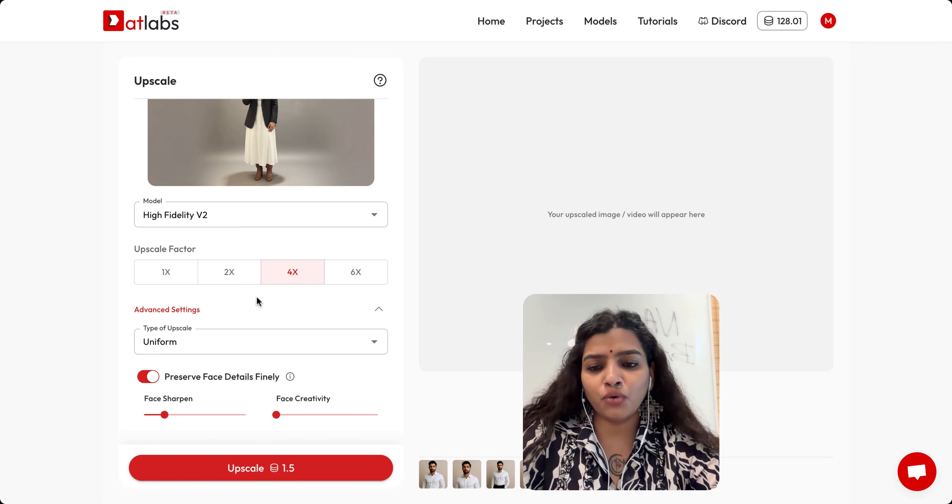
{"action": "left_click", "coordinate": [276, 414]}
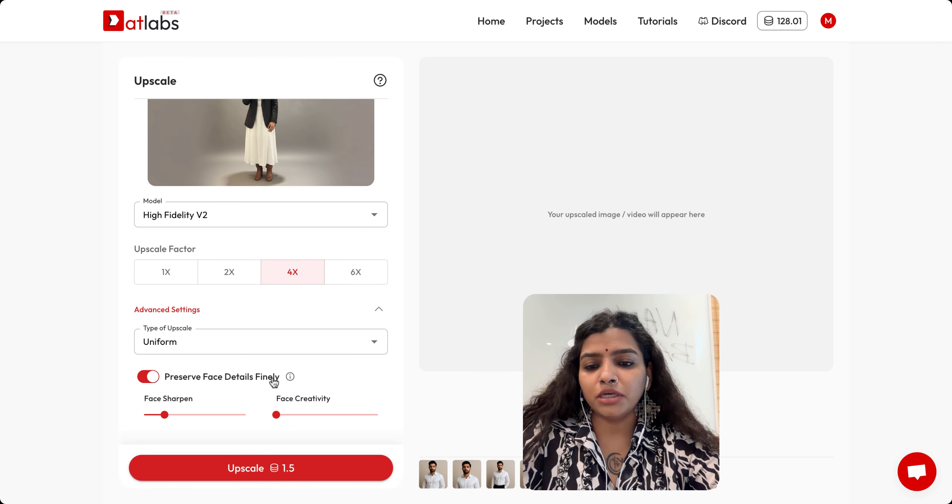
{"action": "mouse_move", "coordinate": [290, 377]}
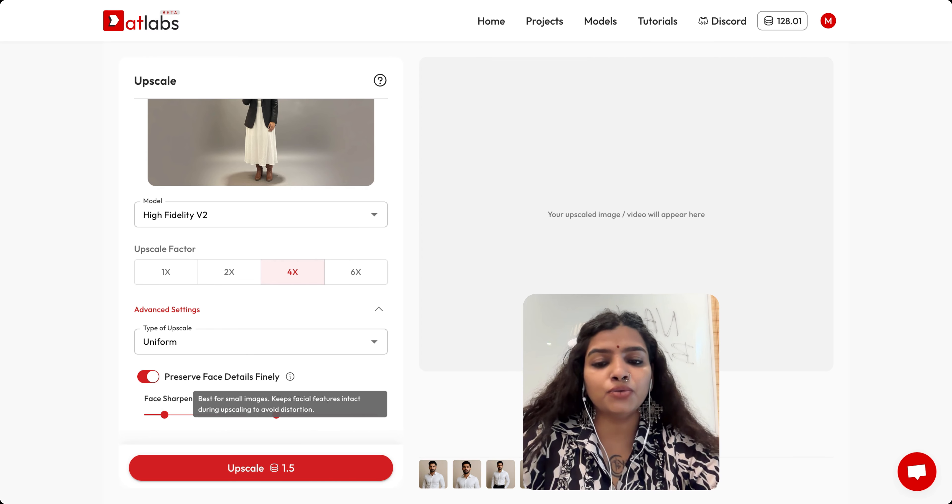
Step: Upscale the full-body photo and examine the upscaled image at full size
{"action": "left_click", "coordinate": [224, 476]}
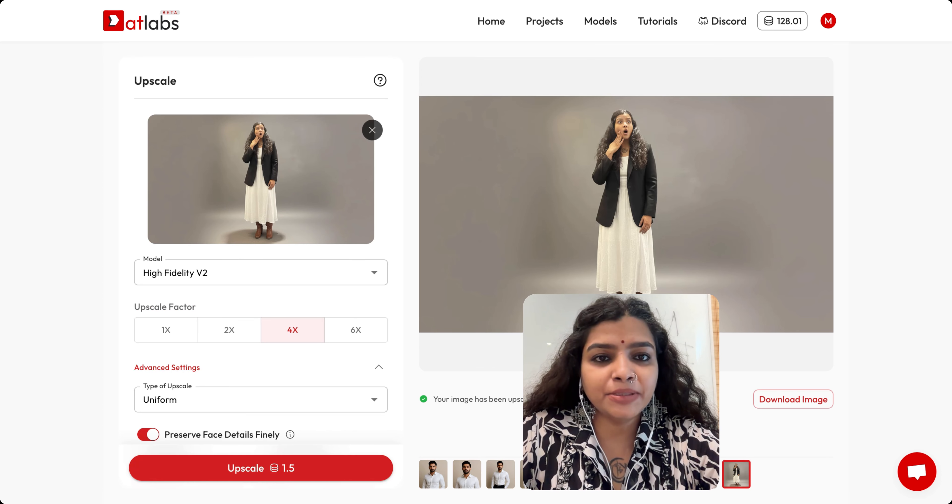
{"action": "left_click", "coordinate": [827, 326]}
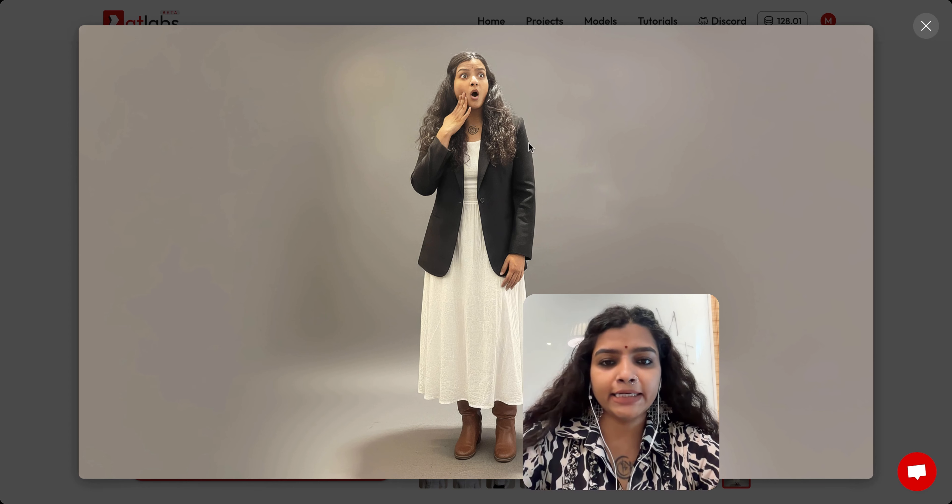
{"action": "key", "text": "Escape"}
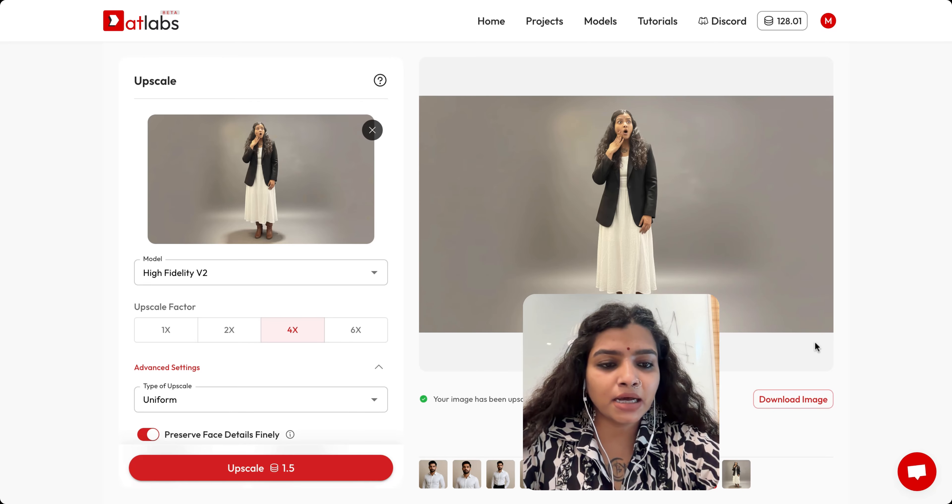
{"action": "left_click", "coordinate": [826, 325]}
{"action": "key", "text": "Escape"}
{"action": "left_click", "coordinate": [734, 478]}
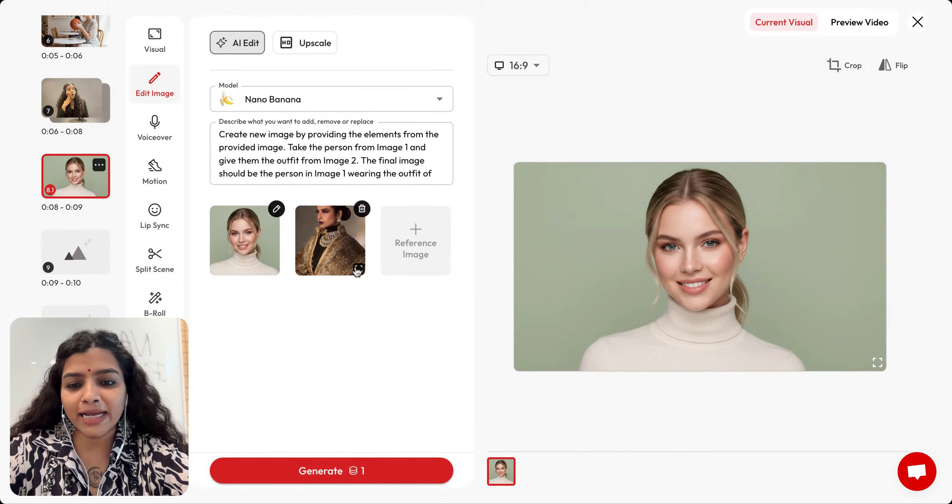
Step: Examine the eighth scene's portrait, its embroidered-outfit reference image and the complete outfit-swap prompt
{"action": "left_click", "coordinate": [358, 272]}
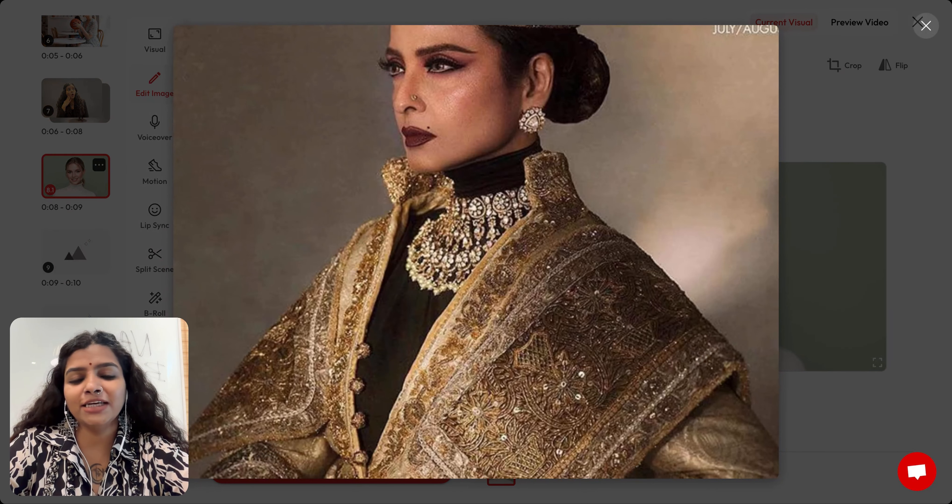
{"action": "key", "text": "Escape"}
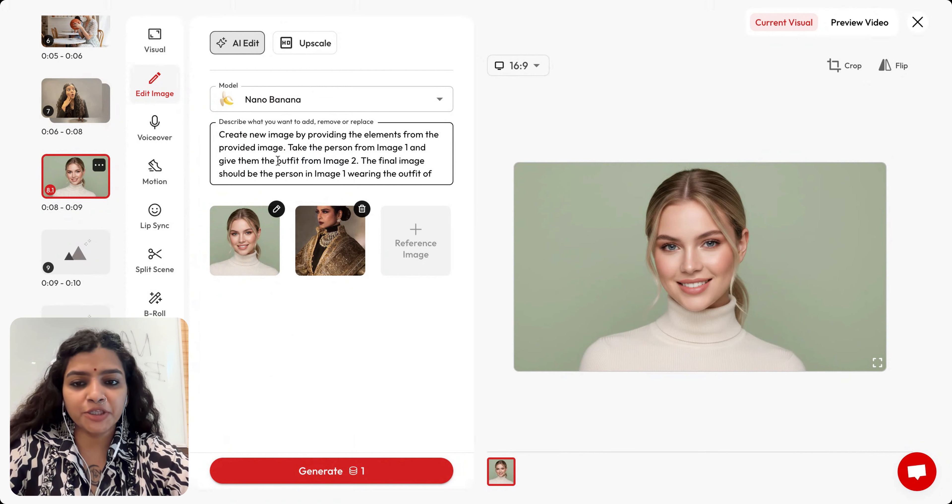
{"action": "mouse_move", "coordinate": [281, 274]}
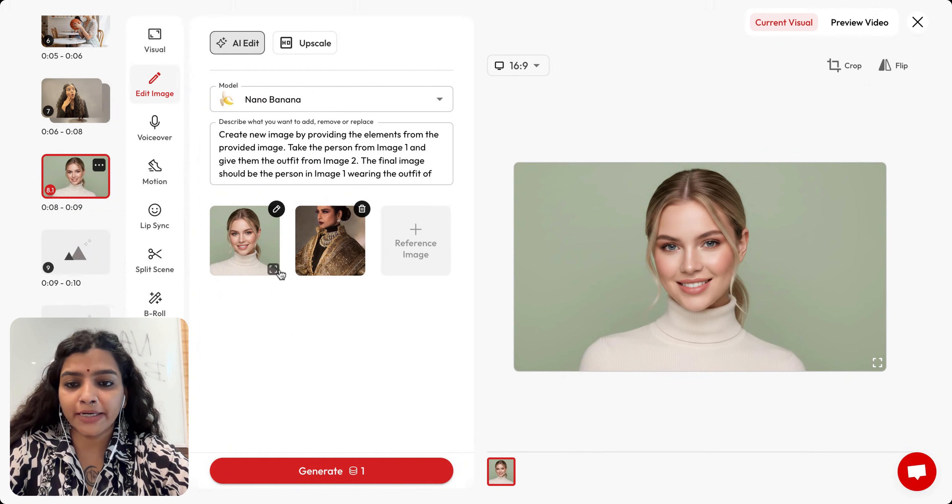
{"action": "left_click", "coordinate": [273, 269]}
{"action": "left_click", "coordinate": [477, 227]}
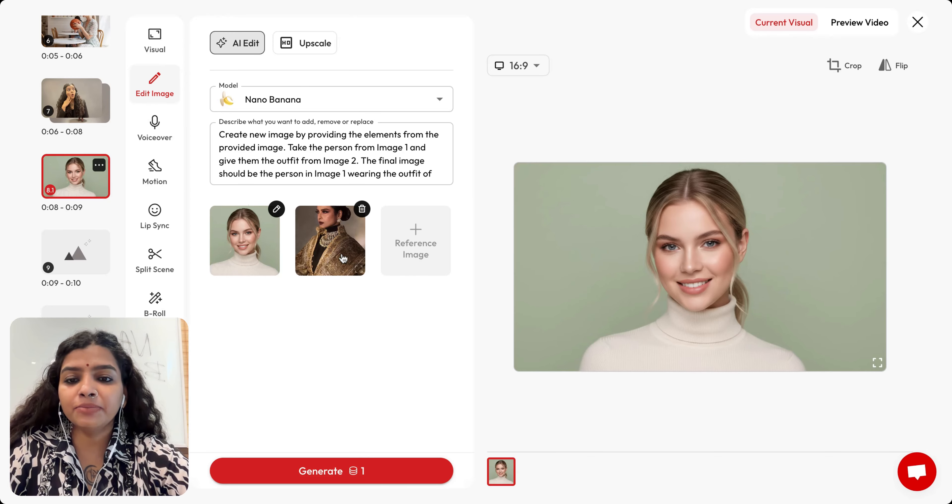
{"action": "left_click", "coordinate": [356, 270]}
{"action": "left_click", "coordinate": [389, 229]}
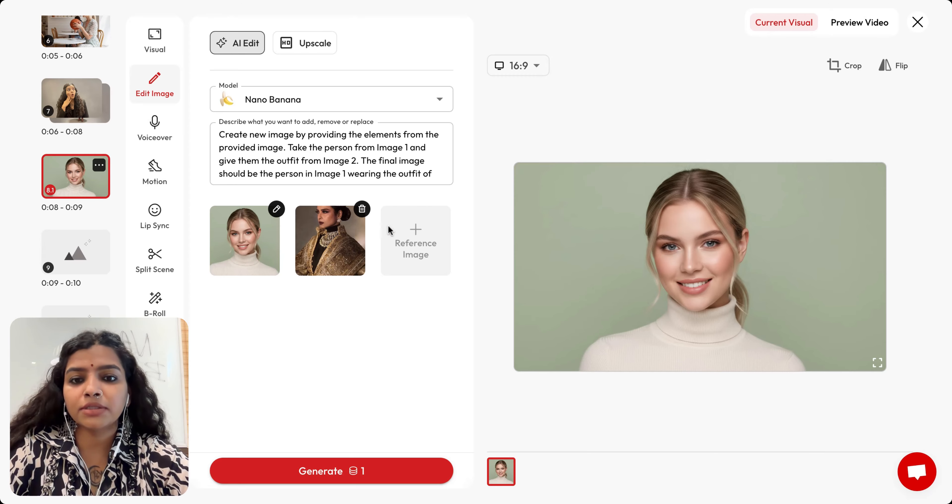
{"action": "scroll", "coordinate": [373, 155], "scroll_direction": "down", "scroll_amount": 1}
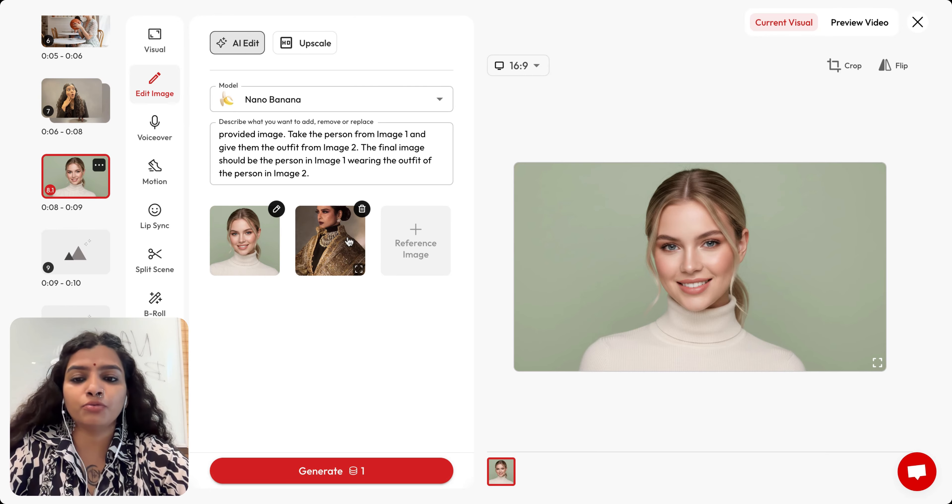
{"action": "left_click", "coordinate": [358, 270]}
{"action": "left_click", "coordinate": [363, 272]}
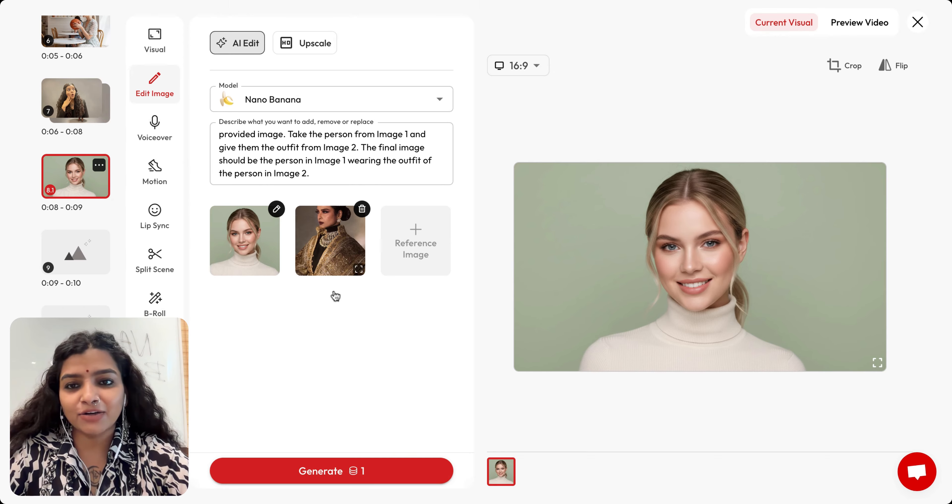
Step: Generate the edit that dresses the person from Image 1 in the outfit from Image 2, and examine it at full size
{"action": "left_click", "coordinate": [318, 469]}
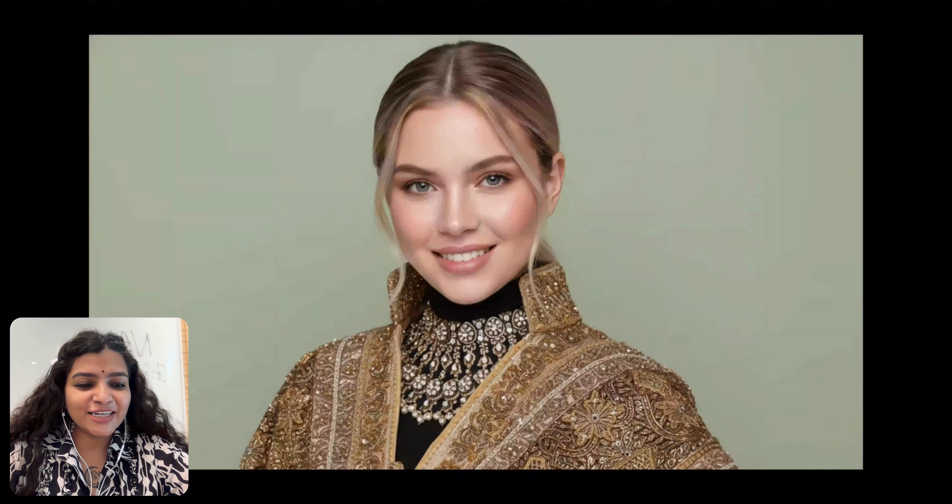
{"action": "left_click", "coordinate": [877, 350]}
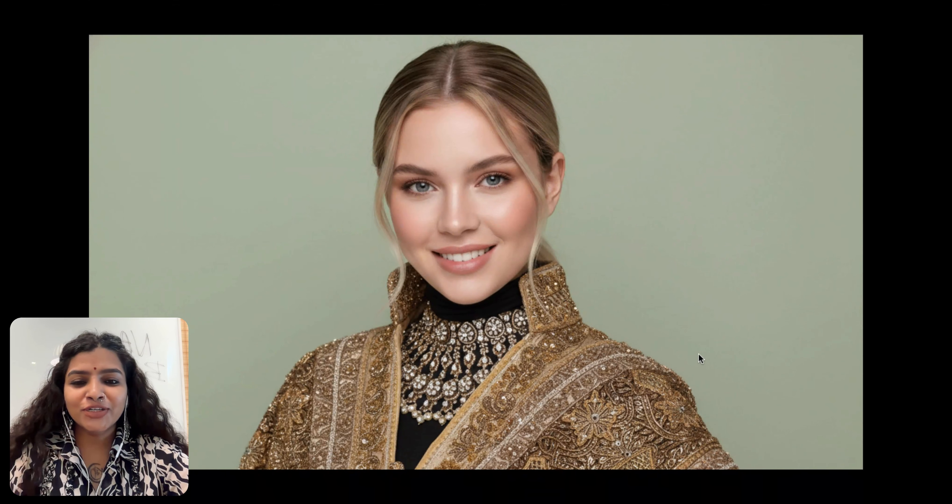
{"action": "left_click", "coordinate": [623, 302]}
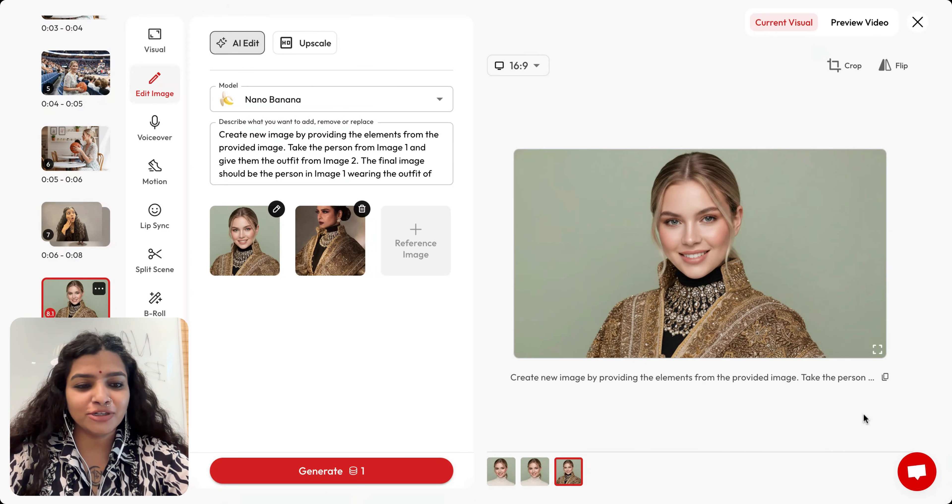
{"action": "left_click", "coordinate": [877, 349]}
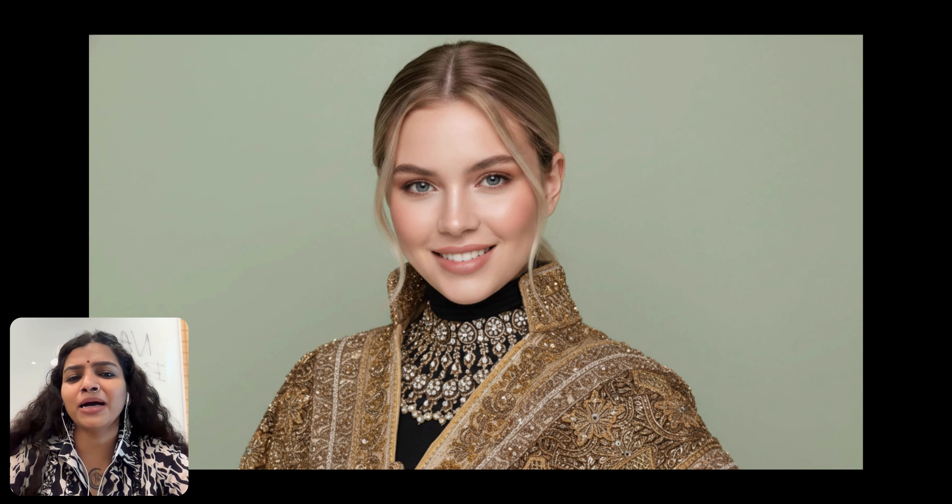
{"action": "left_click", "coordinate": [419, 17]}
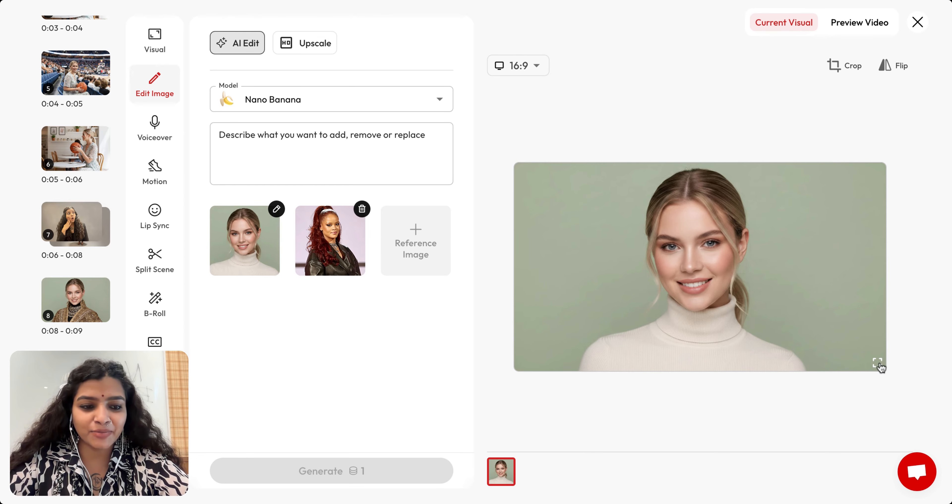
Step: Examine the ninth scene's turtleneck portrait and its red-ponytail hairstyle reference image at full size
{"action": "left_click", "coordinate": [878, 364]}
{"action": "key", "text": "Escape"}
{"action": "left_click", "coordinate": [358, 273]}
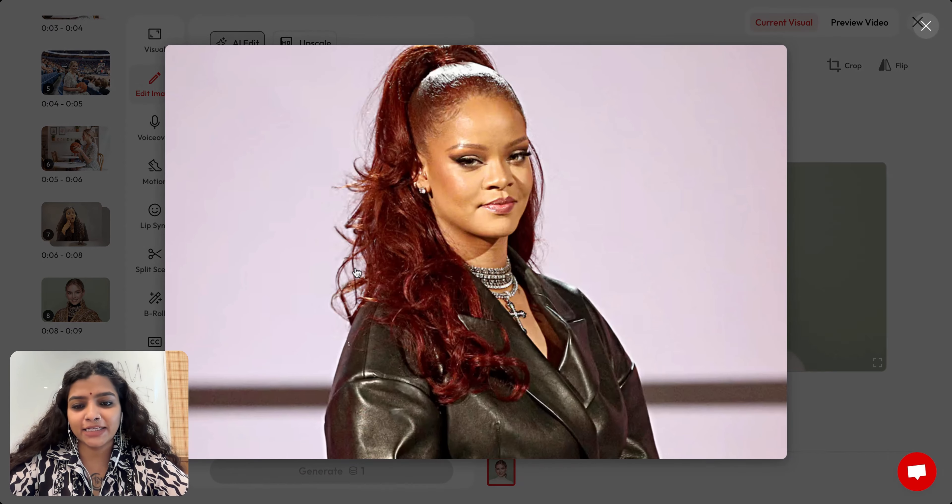
{"action": "key", "text": "Escape"}
Step: Prompt and generate an edit giving the person from Image 1 the hairstyle from Image 2, and examine it at full size
{"action": "left_click", "coordinate": [294, 140]}
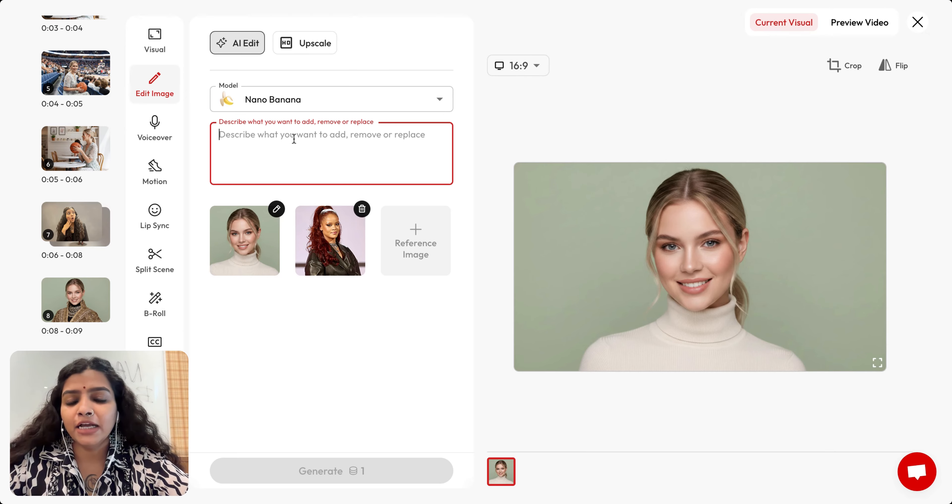
{"action": "type", "text": "Take the person from Image 1 and give them the hairstyle from Image 2. The final image should be the person in Image 1 with the hairstyle of the person in Image 2."}
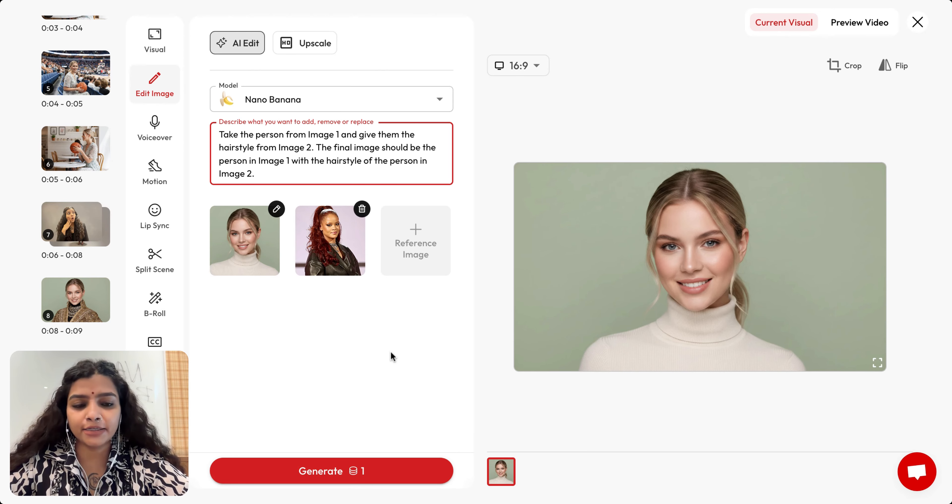
{"action": "left_click", "coordinate": [356, 471]}
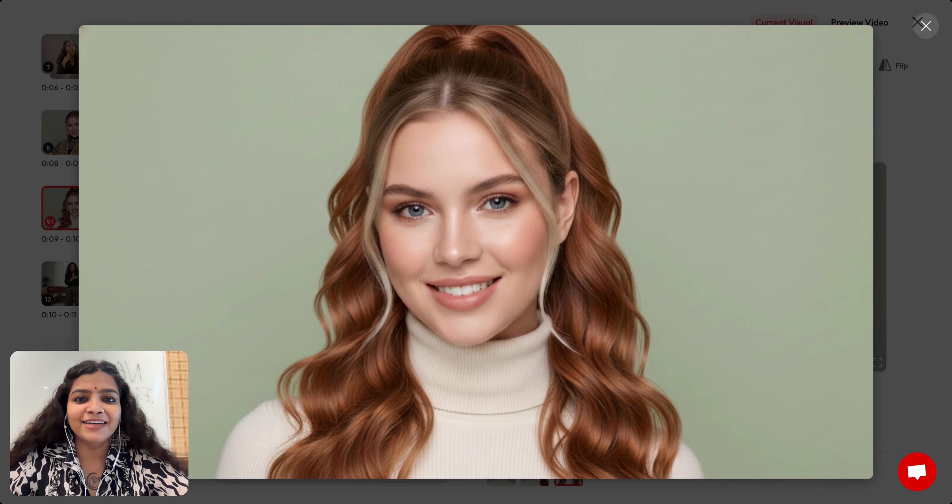
{"action": "key", "text": "Escape"}
Step: Edit the tenth scene's image with the prompt "Change the color of brown L-shaped sofa in the background to a yellow sofa."
{"action": "left_click", "coordinate": [100, 295]}
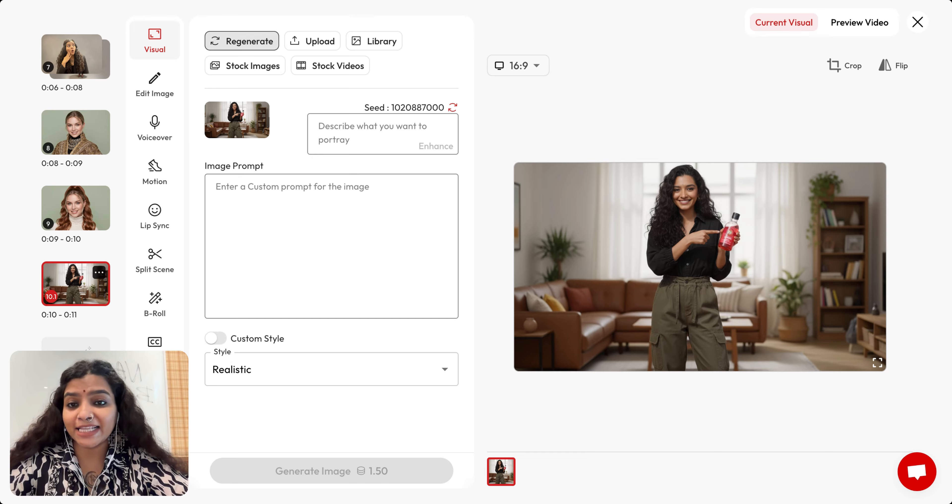
{"action": "left_click", "coordinate": [165, 97]}
{"action": "type", "text": "Change the color of brown L-shaped sofa in the background to a yellow sofa."}
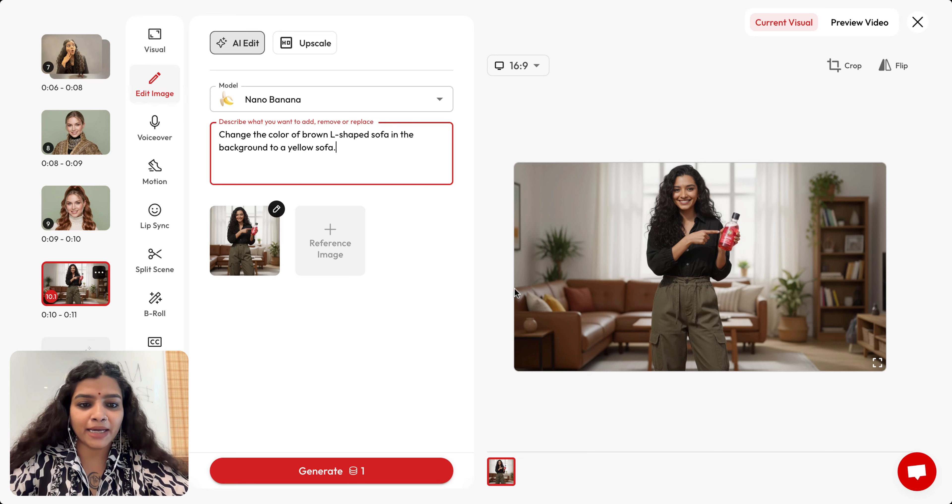
{"action": "left_click", "coordinate": [380, 471]}
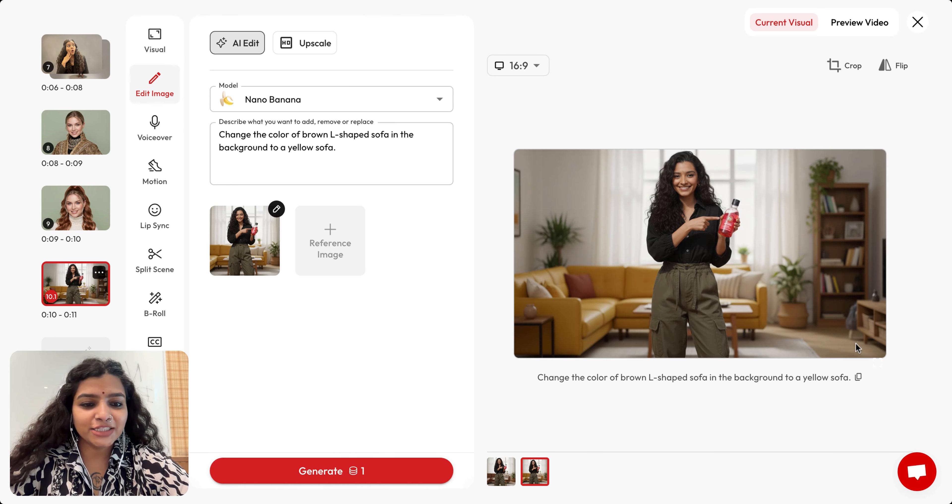
Step: Compare the original brown-sofa image with the yellow-sofa version, and examine the edited one at full size
{"action": "left_click", "coordinate": [497, 479]}
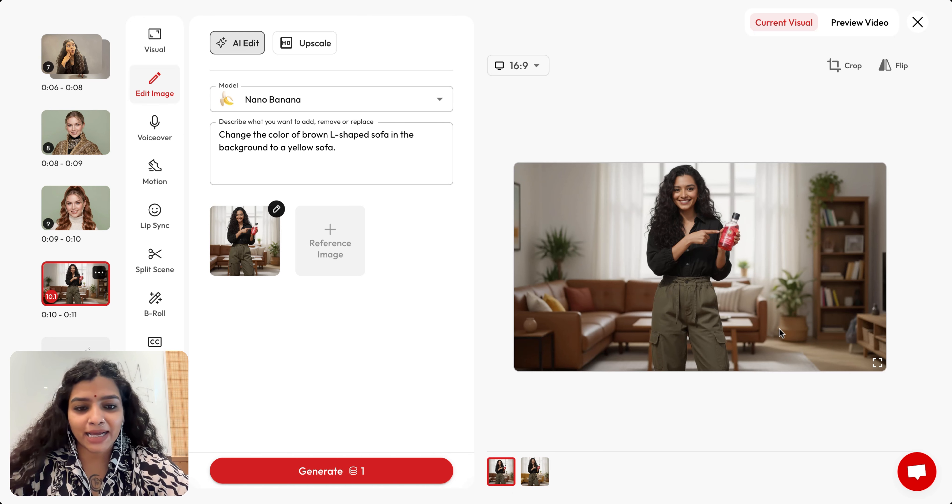
{"action": "key", "text": "Right"}
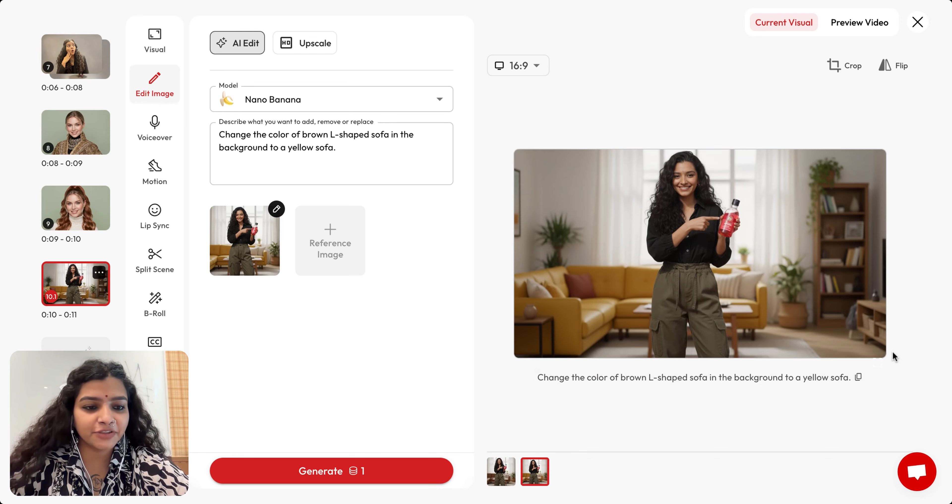
{"action": "left_click", "coordinate": [875, 365]}
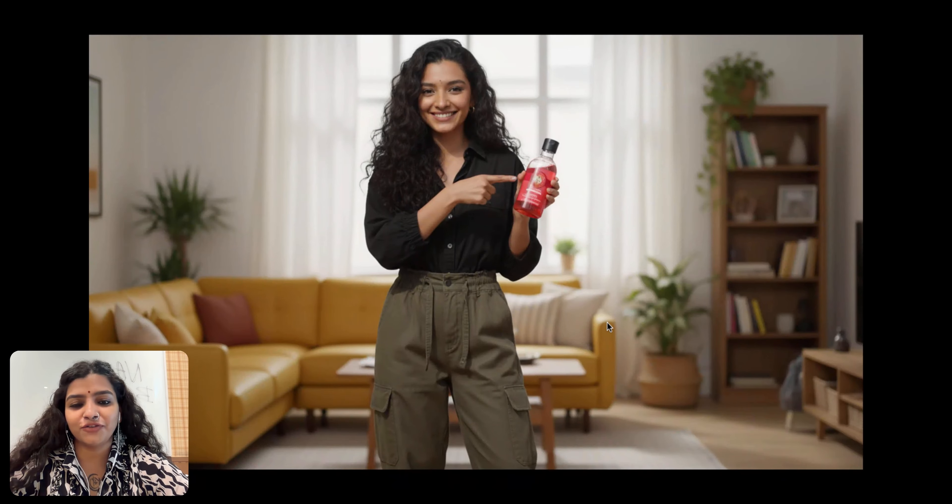
{"action": "left_click", "coordinate": [639, 31]}
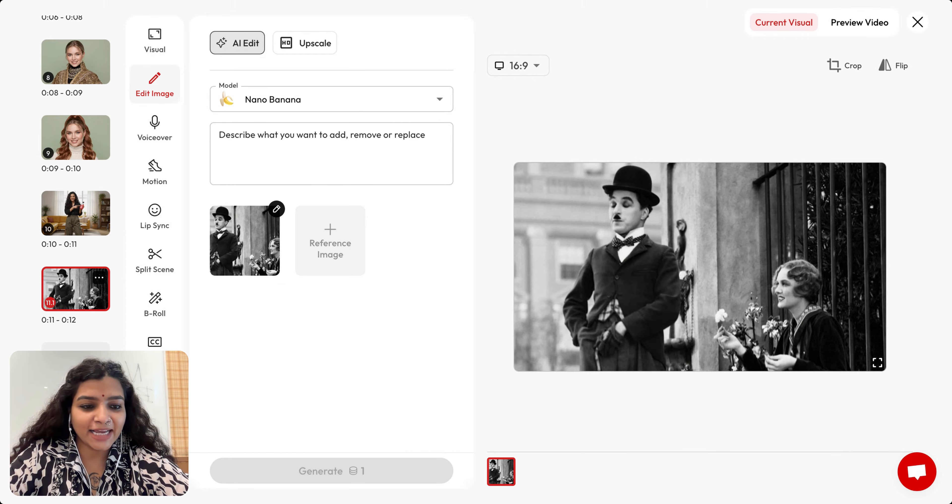
Step: Examine the eleventh scene's black-and-white film still at full size, and generate an edit with the prompt "Colorize this image."
{"action": "left_click", "coordinate": [876, 363]}
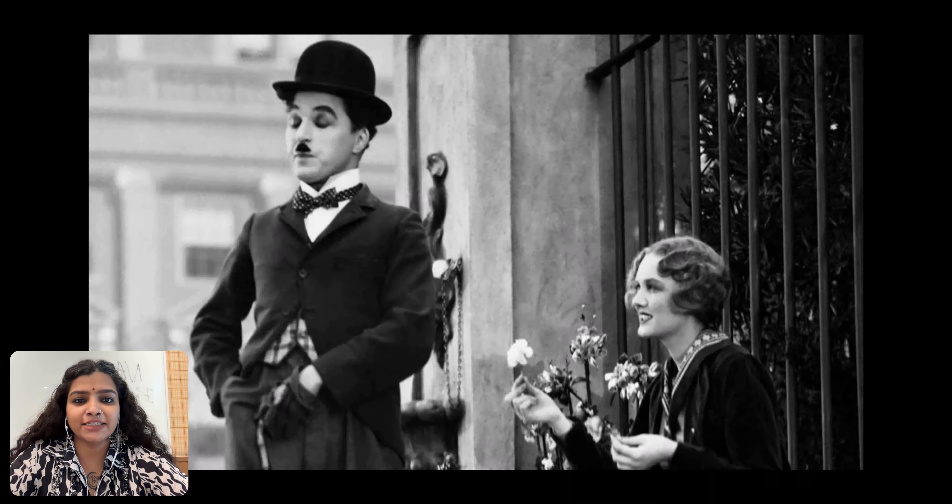
{"action": "key", "text": "Escape"}
{"action": "left_click", "coordinate": [310, 166]}
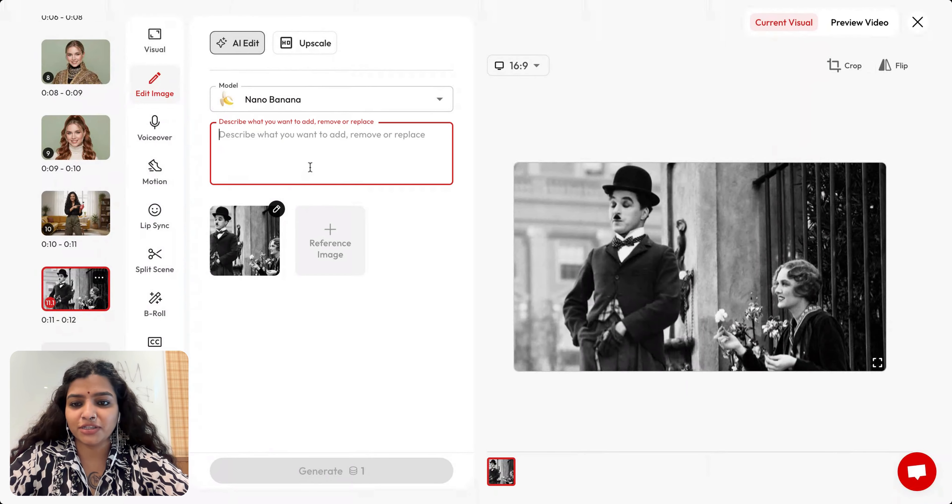
{"action": "type", "text": "Colorize this image."}
{"action": "left_click", "coordinate": [340, 469]}
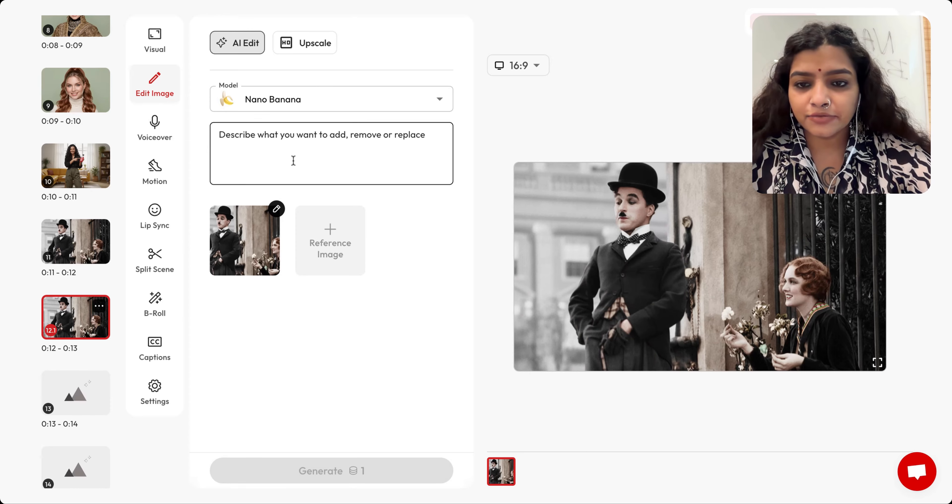
Step: Edit the twelfth scene's colorized film still with the prompt "Make the image more vibrant, colorful and modern."
{"action": "left_click", "coordinate": [293, 160]}
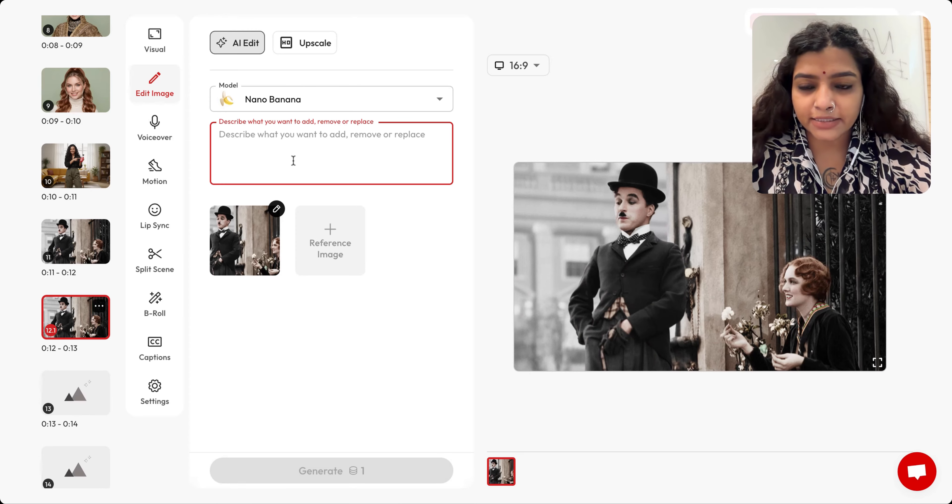
{"action": "type", "text": "Make the image more vibrant, colorful and modern."}
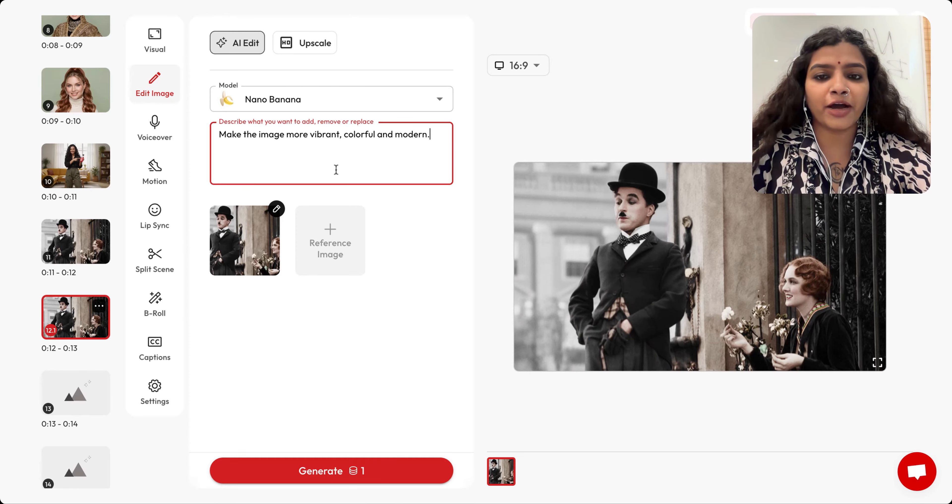
{"action": "left_click", "coordinate": [371, 471]}
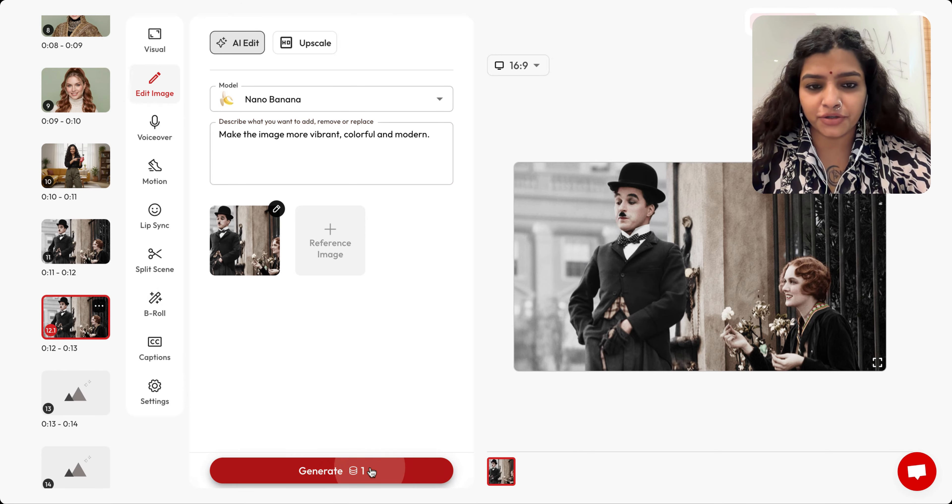
Step: Examine the vibrant version of the film still at full size and compare it with the earlier colorized image
{"action": "left_click", "coordinate": [877, 362]}
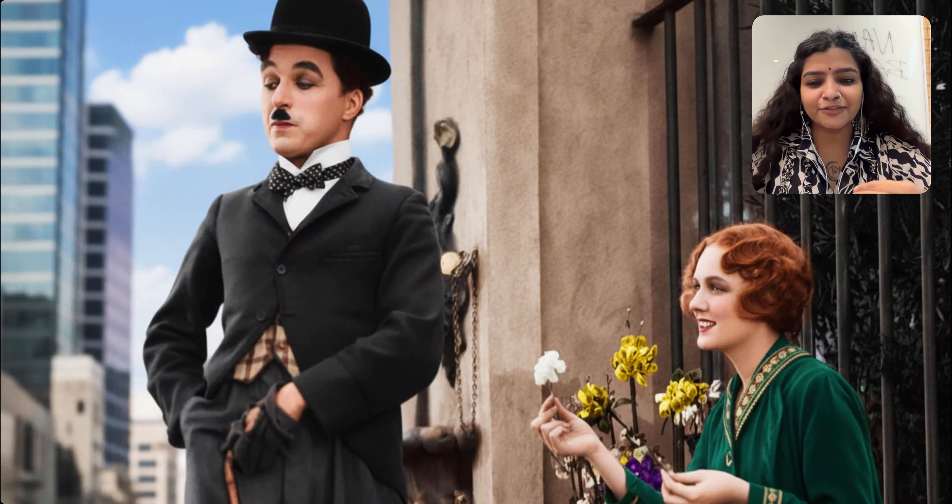
{"action": "key", "text": "Escape"}
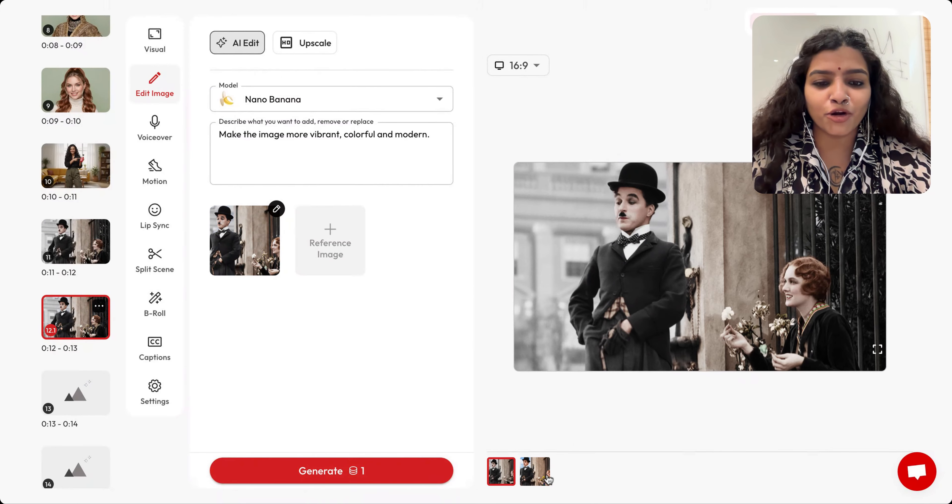
{"action": "left_click", "coordinate": [534, 471]}
{"action": "left_click", "coordinate": [505, 469]}
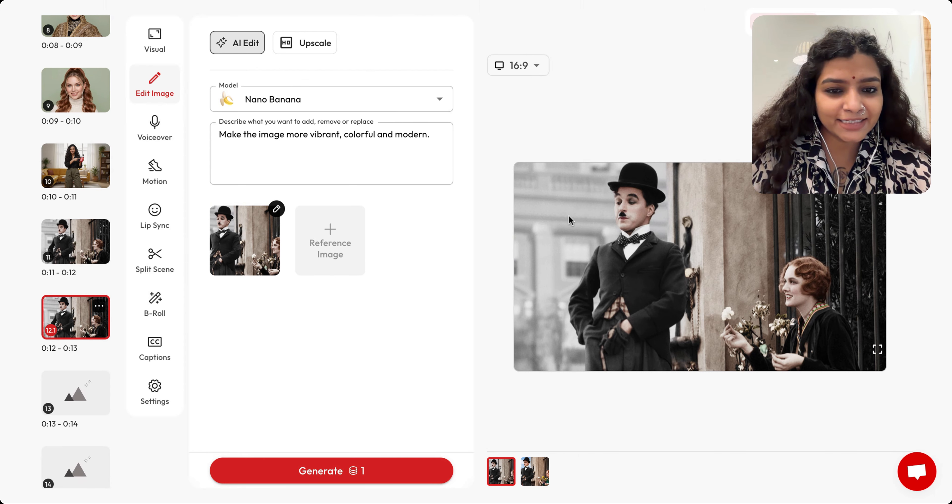
{"action": "left_click", "coordinate": [536, 475]}
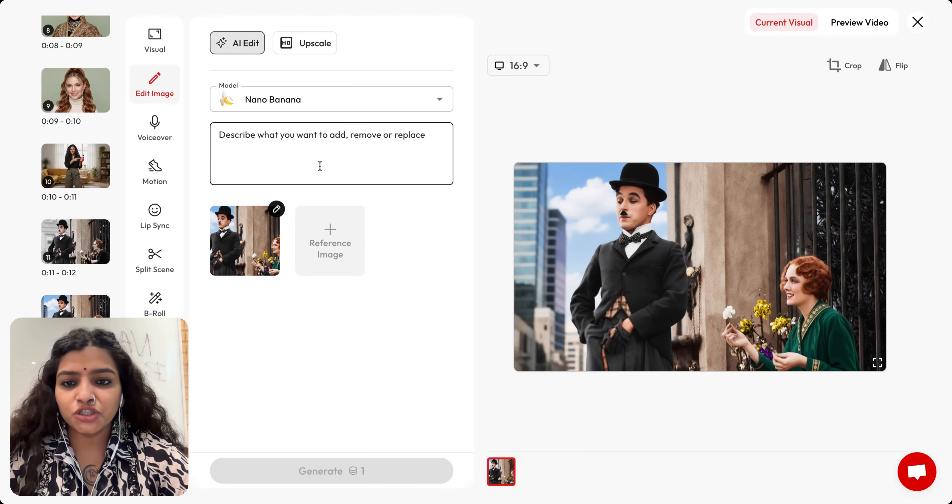
Step: Edit the vibrant film still with the prompt "Give me the view of this from above looking down on the two people."
{"action": "left_click", "coordinate": [319, 166]}
{"action": "type", "text": "Give me the view of this from above looking down on the two people."}
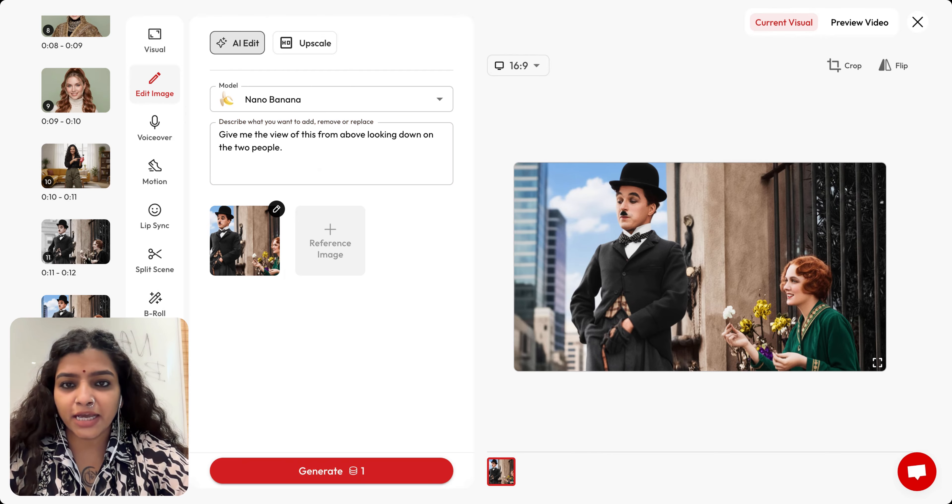
{"action": "left_click", "coordinate": [277, 149]}
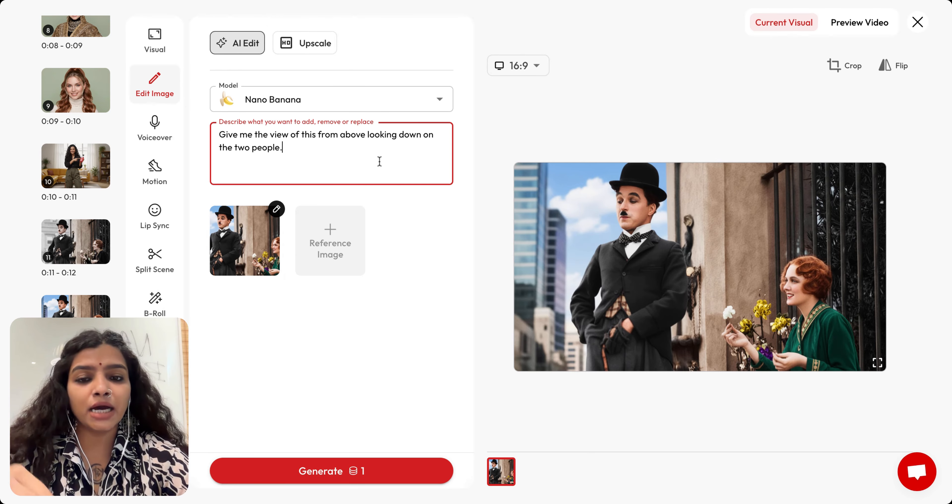
{"action": "left_click", "coordinate": [375, 476]}
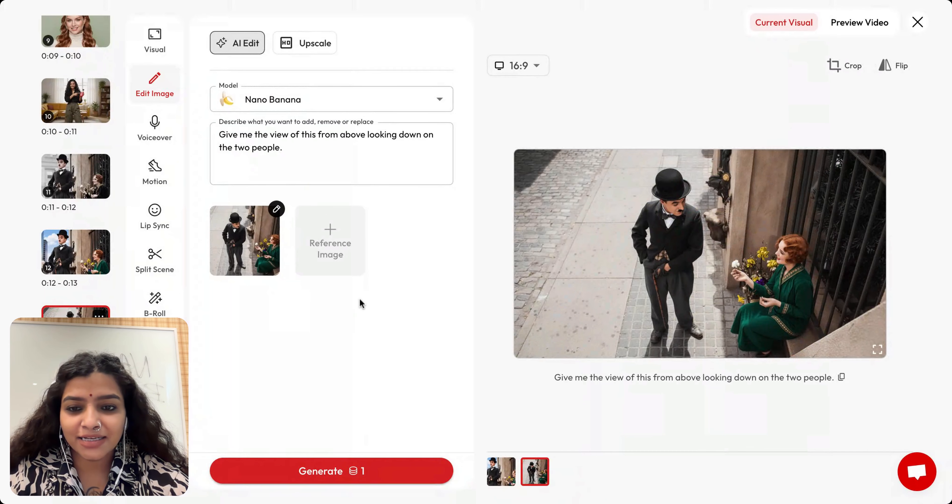
Step: Compare the street-level film still with the view from above, and examine the new view at full size
{"action": "left_click", "coordinate": [509, 470]}
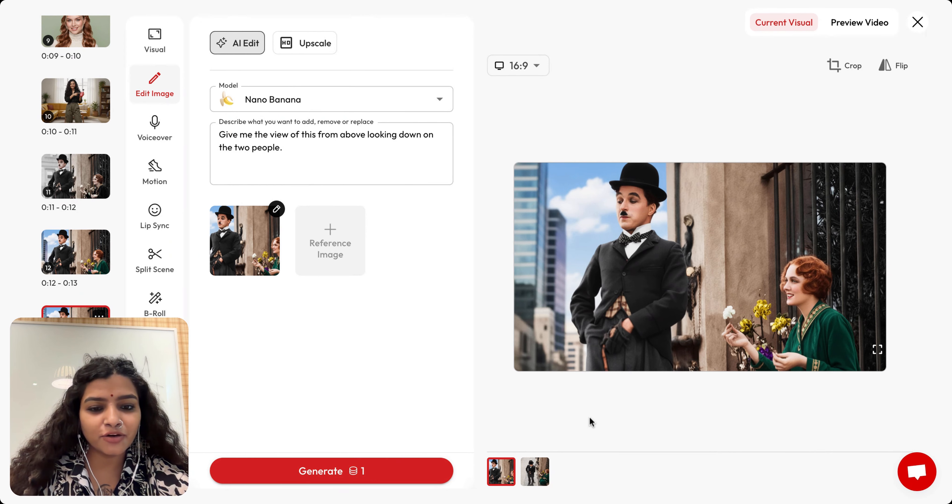
{"action": "left_click", "coordinate": [539, 469]}
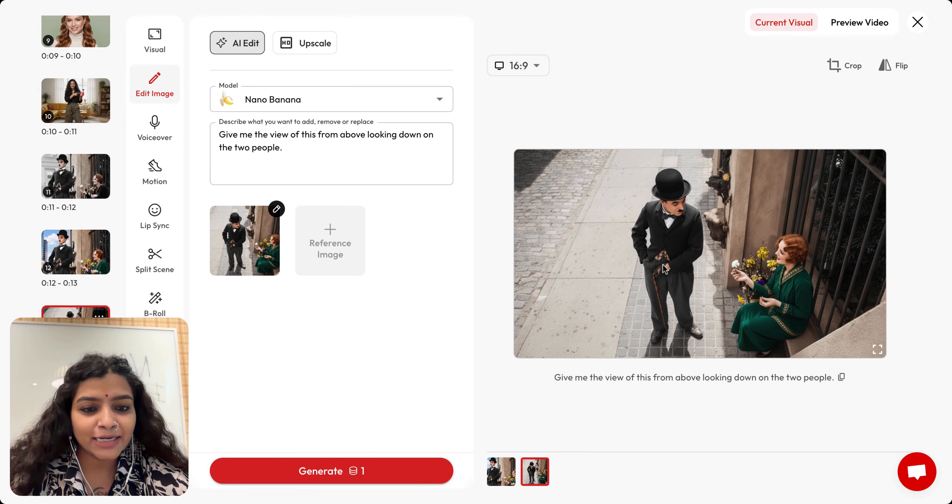
{"action": "left_click", "coordinate": [499, 474]}
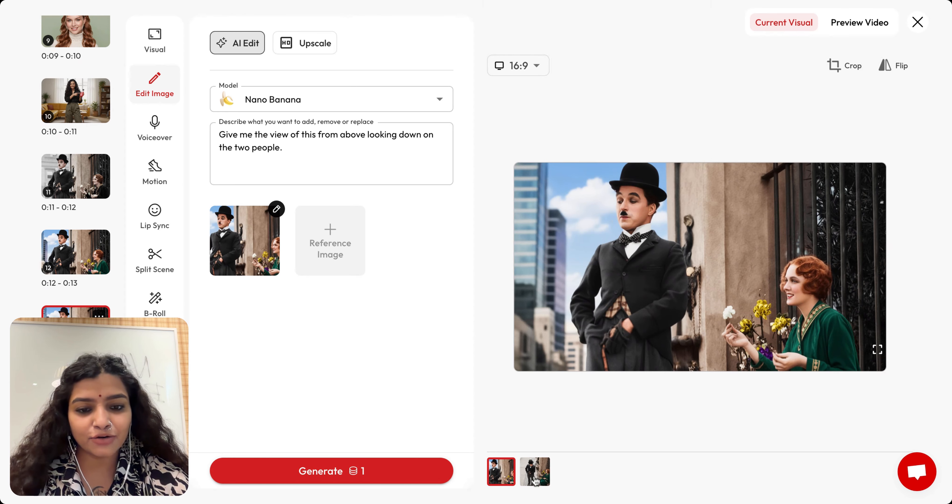
{"action": "left_click", "coordinate": [535, 466]}
{"action": "left_click", "coordinate": [877, 351]}
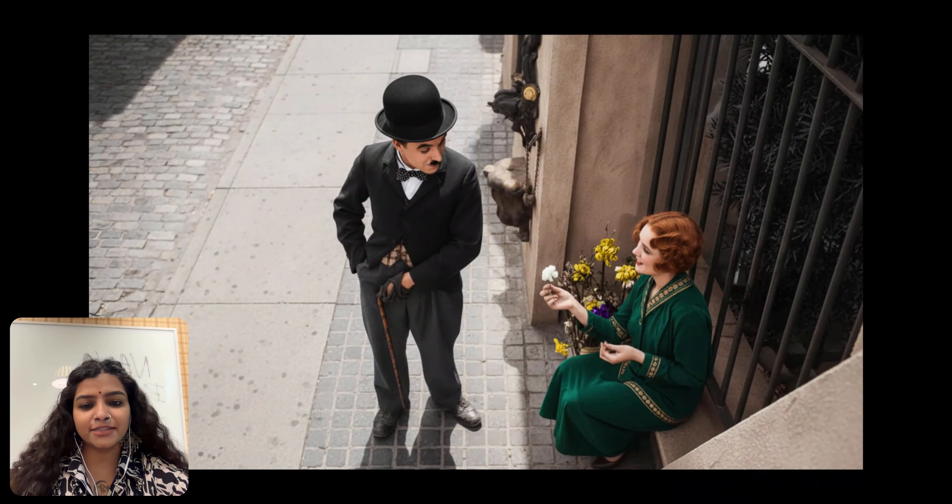
{"action": "key", "text": "Escape"}
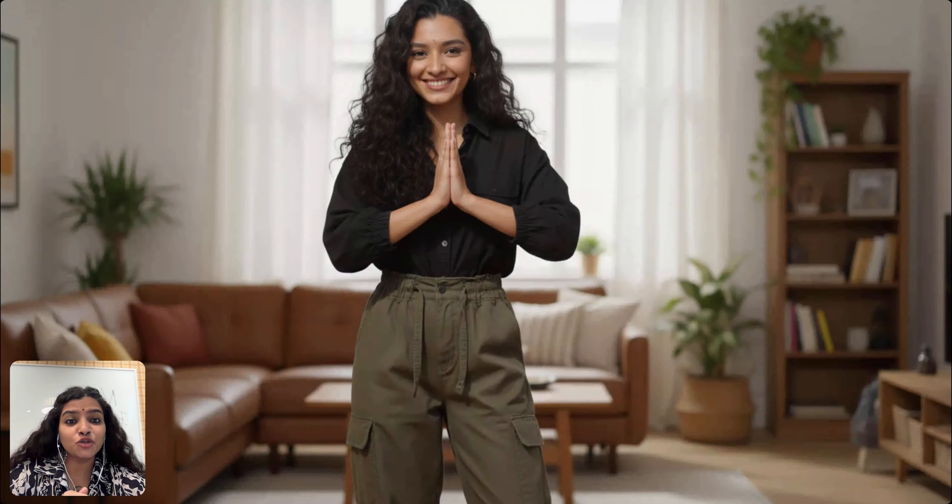
Step: Generate an edit that makes the living-room photo look taken in 1930s, with the woman's outfit changed to one from that era
{"action": "left_click", "coordinate": [342, 142]}
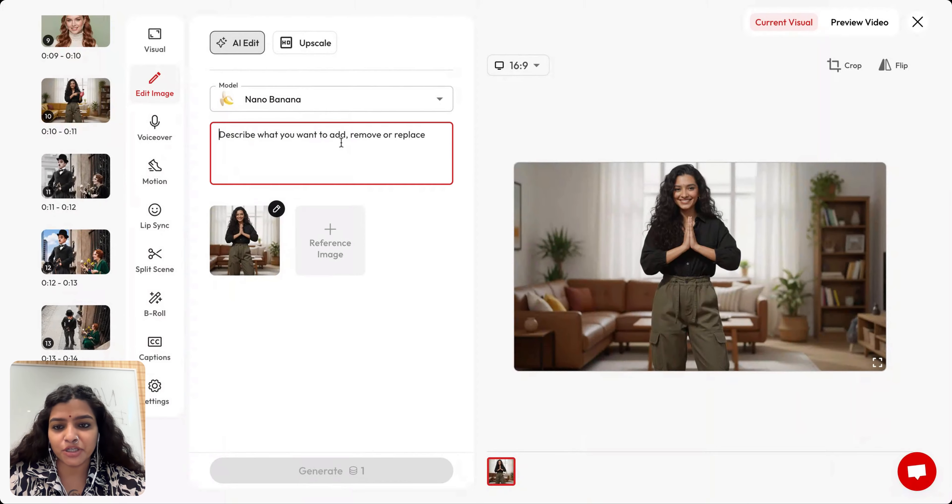
{"action": "type", "text": "Change this photo to an image that looks like it was taken in 1930s. Change the woman's outfit to a woman from that era would wear."}
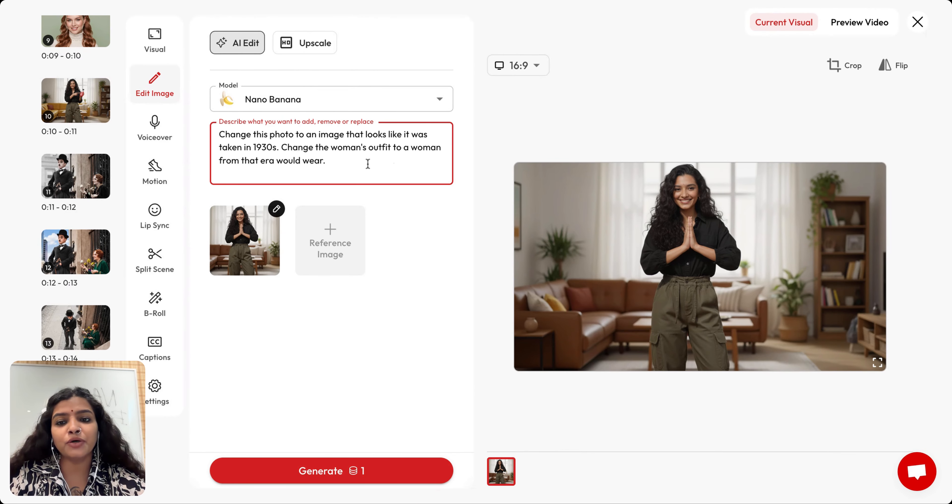
{"action": "left_click", "coordinate": [341, 477]}
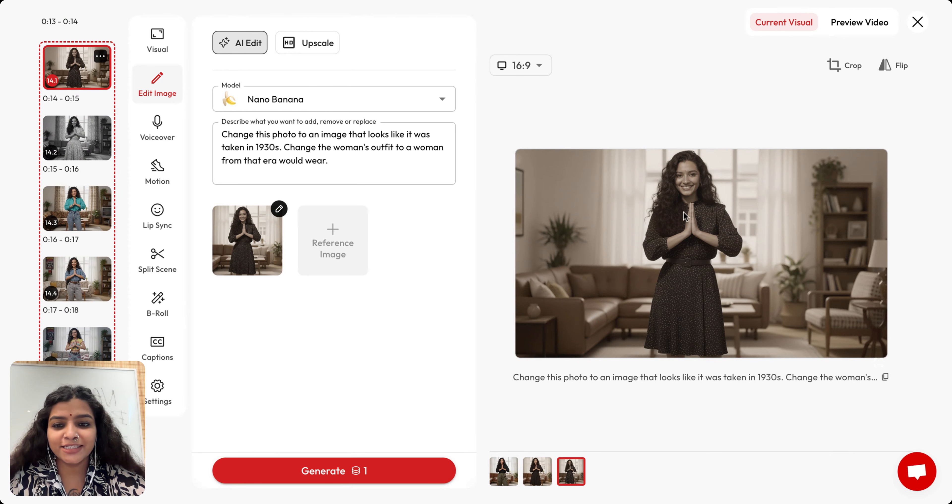
{"action": "left_click", "coordinate": [884, 374]}
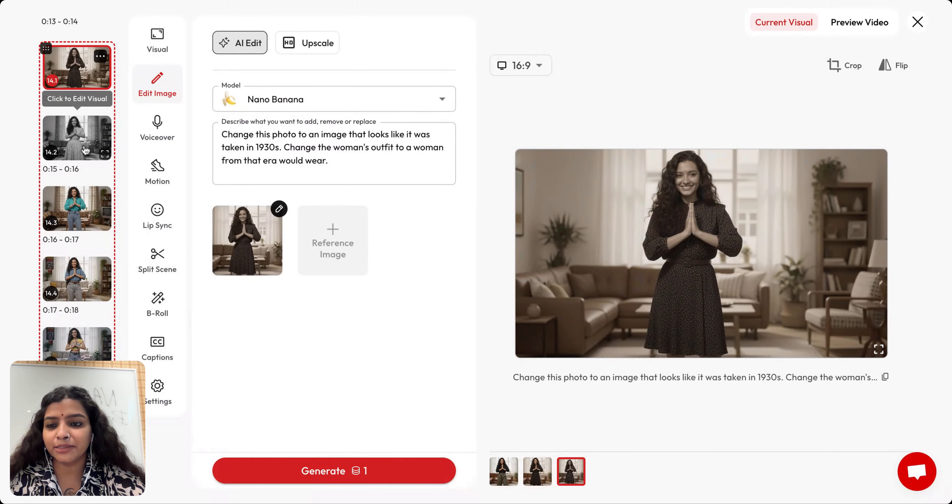
Step: Examine the other decade versions of the woman's photo in scenes 14.2, 14.3 and 14.4
{"action": "left_click", "coordinate": [85, 150]}
{"action": "left_click", "coordinate": [66, 211]}
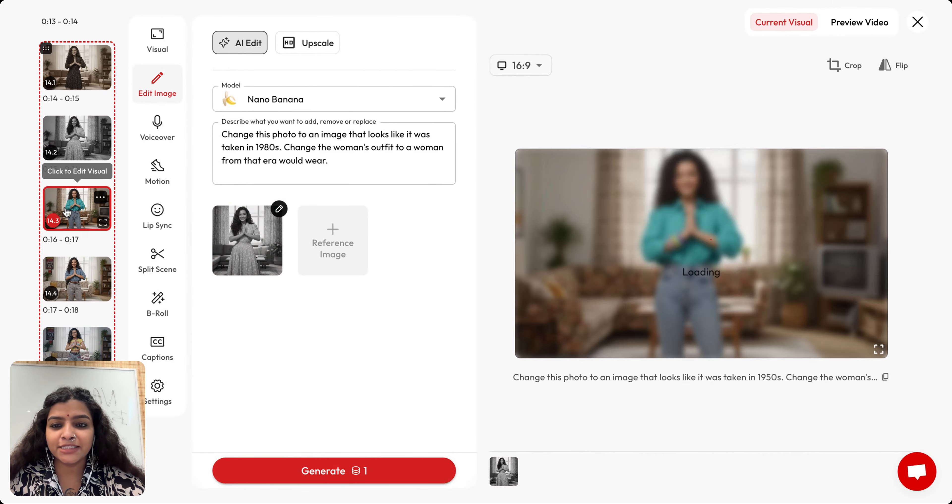
{"action": "left_click", "coordinate": [85, 266]}
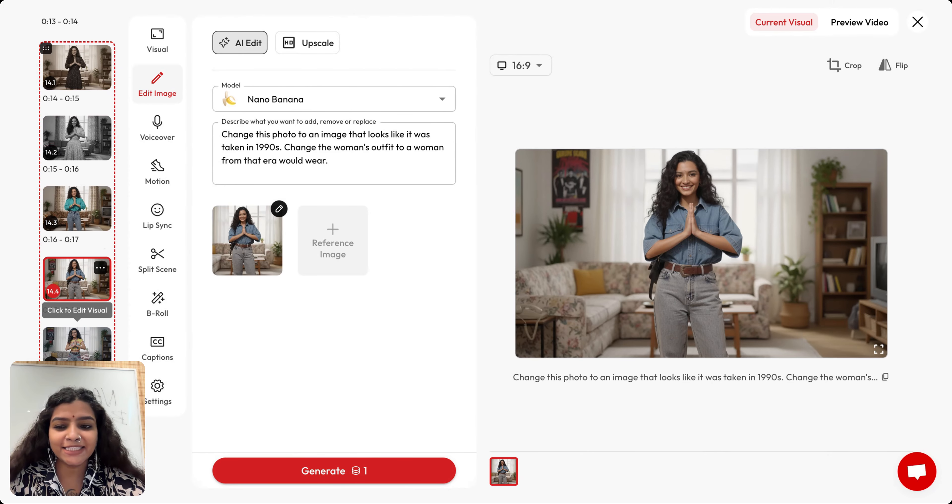
Step: Examine the 2000s version of the woman's photo in scene 14.5, and review the 1990s through 1930s versions again
{"action": "left_click", "coordinate": [76, 342]}
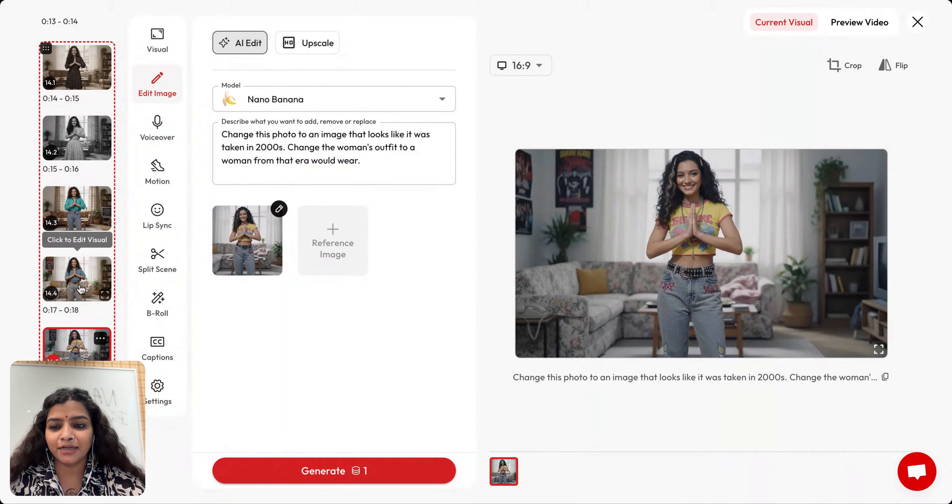
{"action": "left_click", "coordinate": [80, 289]}
{"action": "left_click", "coordinate": [81, 209]}
{"action": "left_click", "coordinate": [82, 138]}
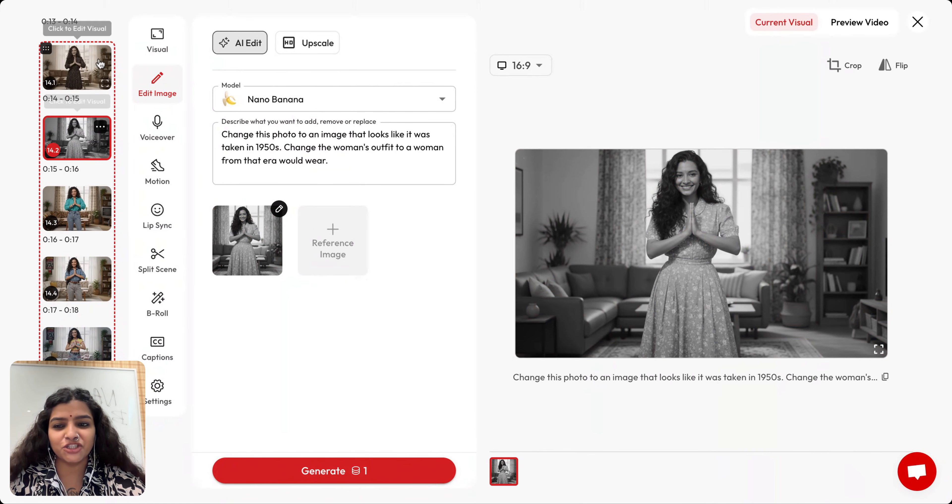
{"action": "left_click", "coordinate": [84, 71]}
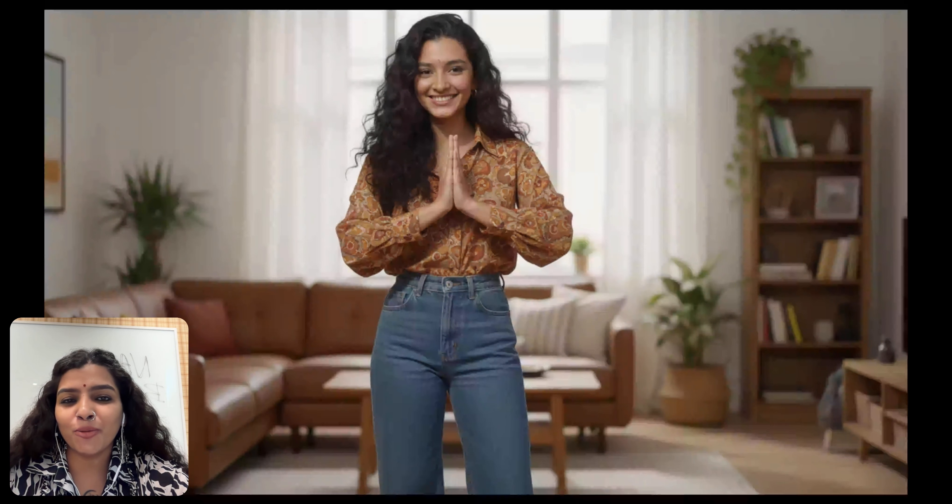
Step: Enter the edit prompt "Put this person on a cover of a comic book cover." for the living-room photo of the woman
{"action": "key", "text": "Escape"}
{"action": "left_click", "coordinate": [332, 163]}
{"action": "key", "text": "ctrl+v"}
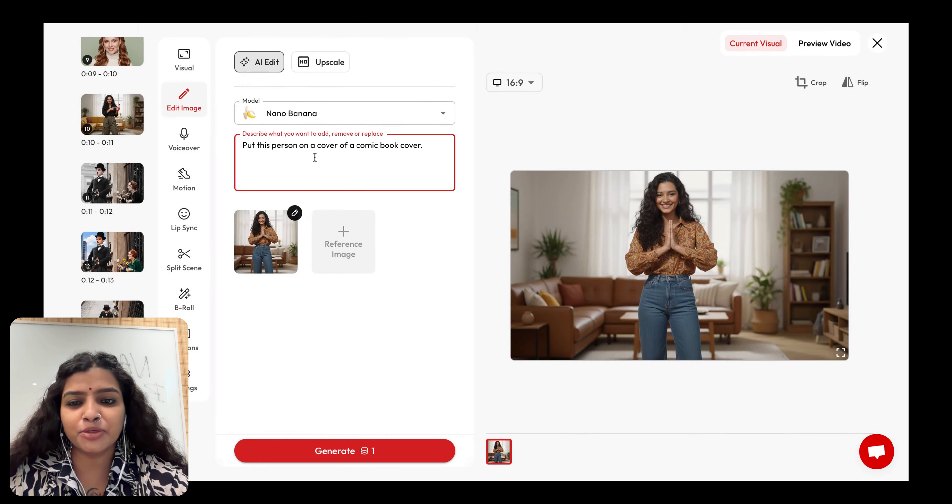
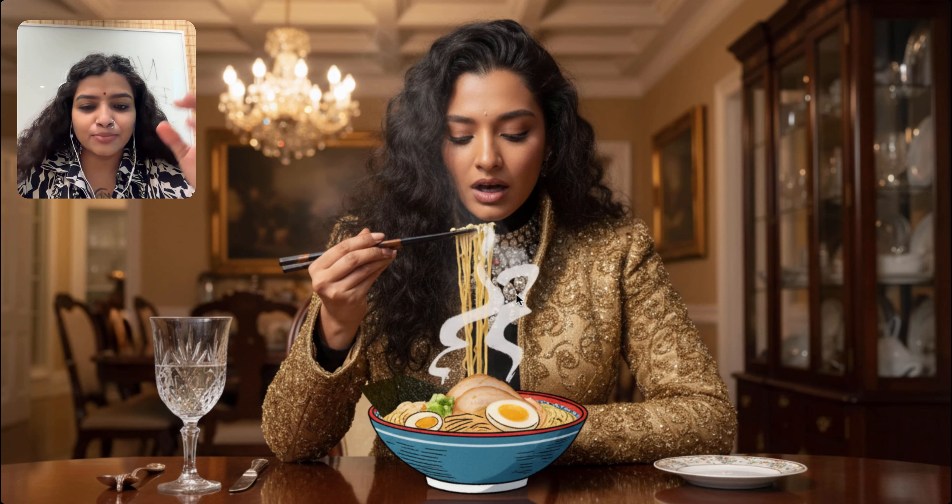
Step: Compare the original ramen photo with its version showing the bowl and ramen as a 2D hand-drawn anime illustration
{"action": "key", "text": "Escape"}
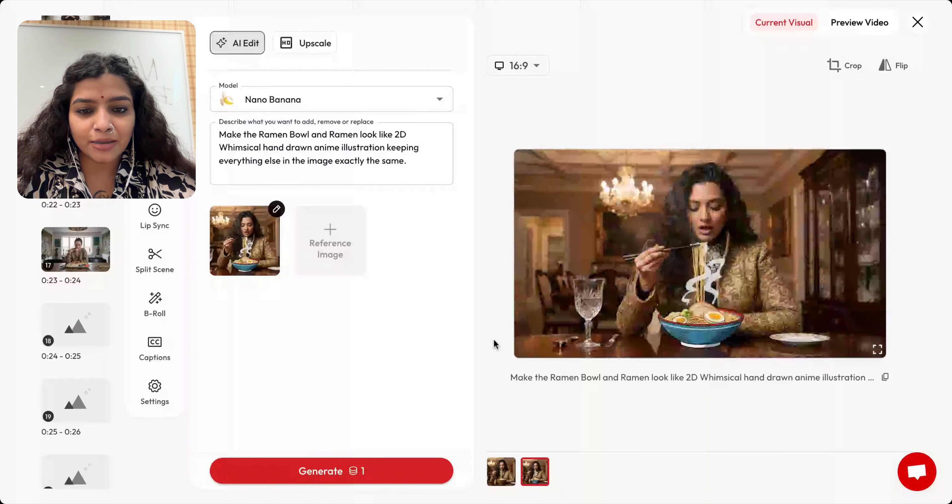
{"action": "left_click", "coordinate": [512, 477]}
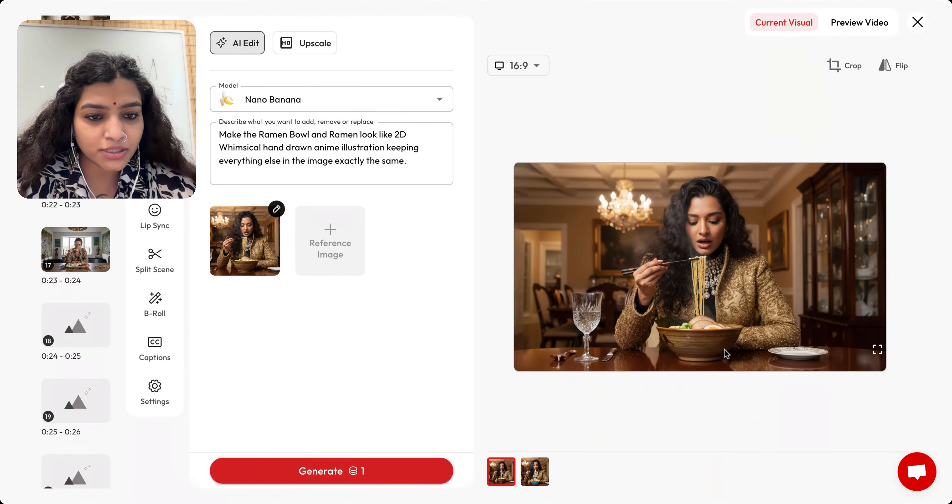
{"action": "left_click", "coordinate": [523, 474]}
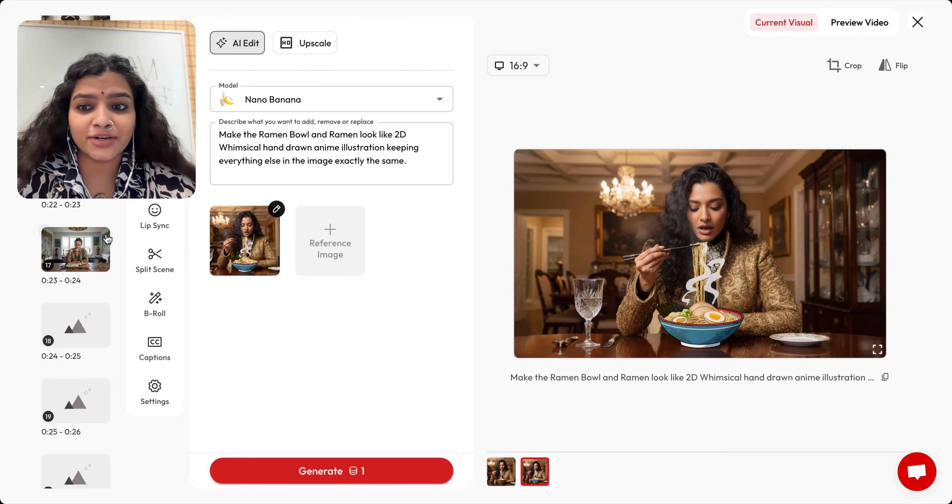
Step: Compare scene 17's original sushi photo with its 2D anime-style sushi edit, viewing the images at full size
{"action": "left_click", "coordinate": [88, 245]}
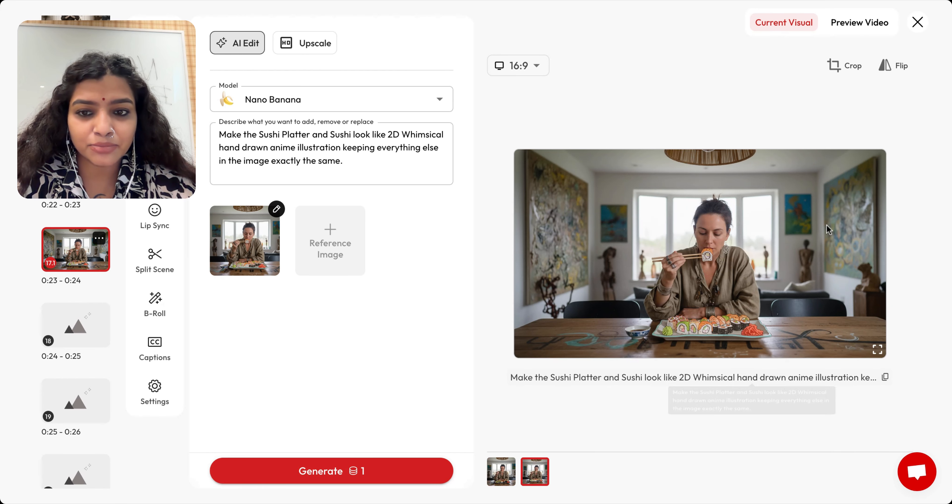
{"action": "left_click", "coordinate": [877, 350]}
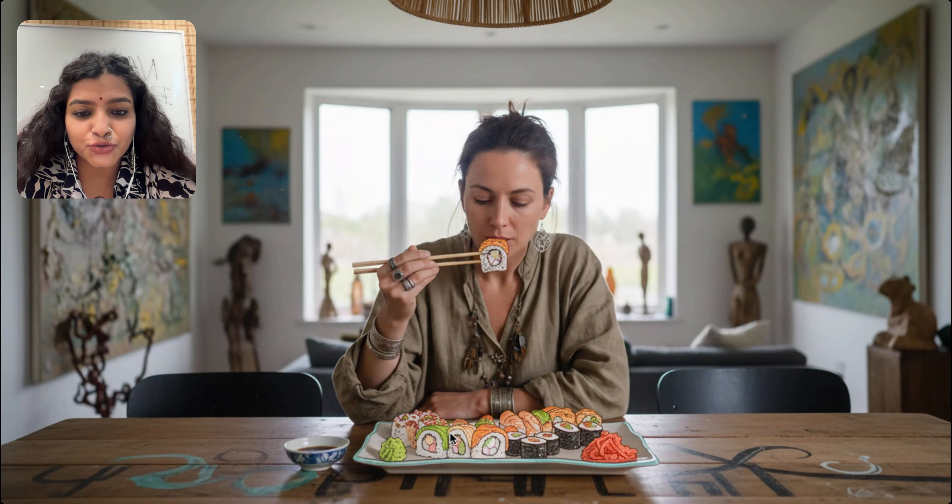
{"action": "key", "text": "Escape"}
{"action": "left_click", "coordinate": [511, 480]}
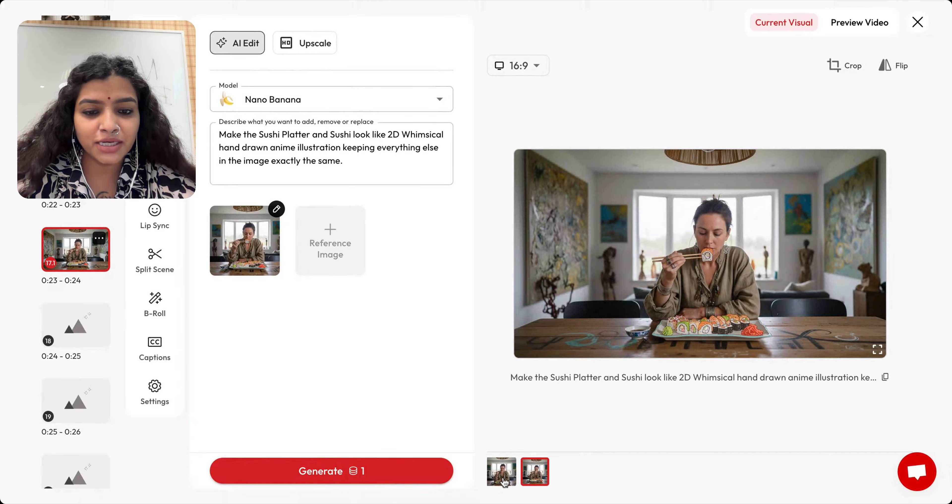
{"action": "left_click", "coordinate": [883, 352]}
{"action": "key", "text": "Escape"}
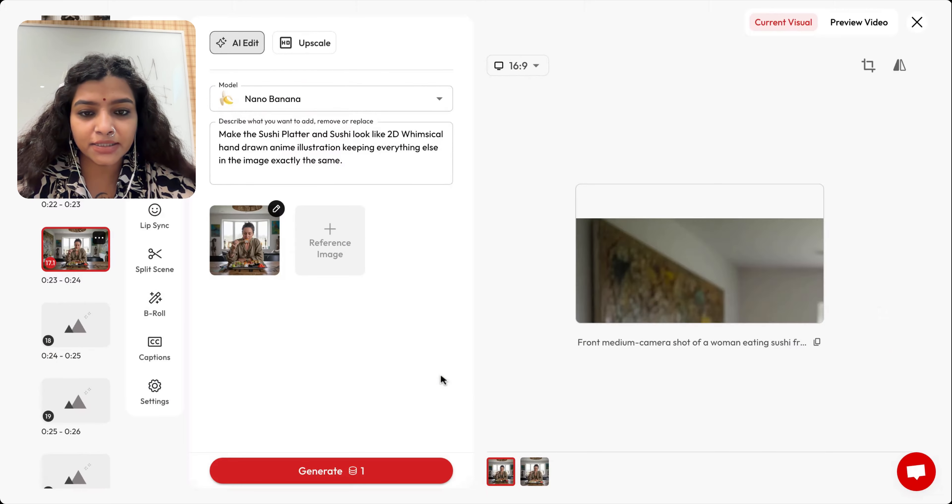
{"action": "left_click", "coordinate": [548, 468]}
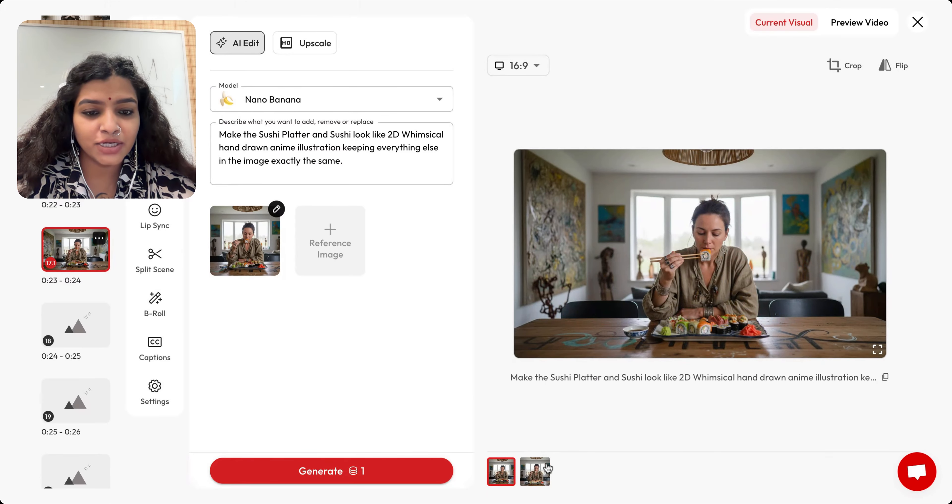
{"action": "left_click", "coordinate": [883, 353]}
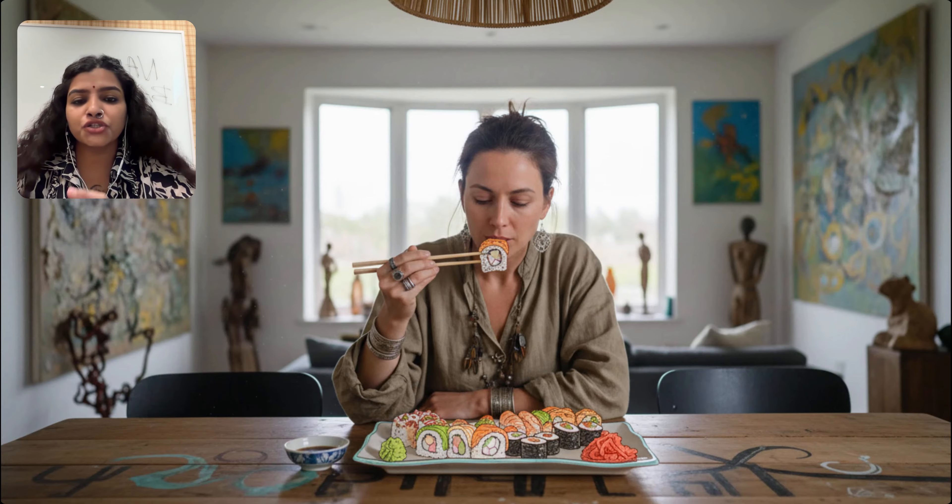
{"action": "key", "text": "Escape"}
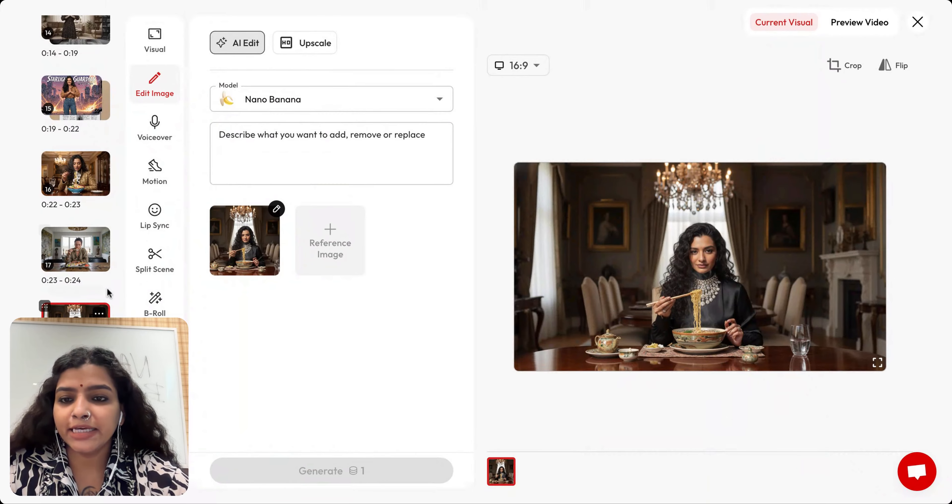
Step: Generate an edit of the dining-room photo adding the large, bold foreground text "Subscribe to Atlabs AI", and view the result at full size
{"action": "left_click", "coordinate": [325, 166]}
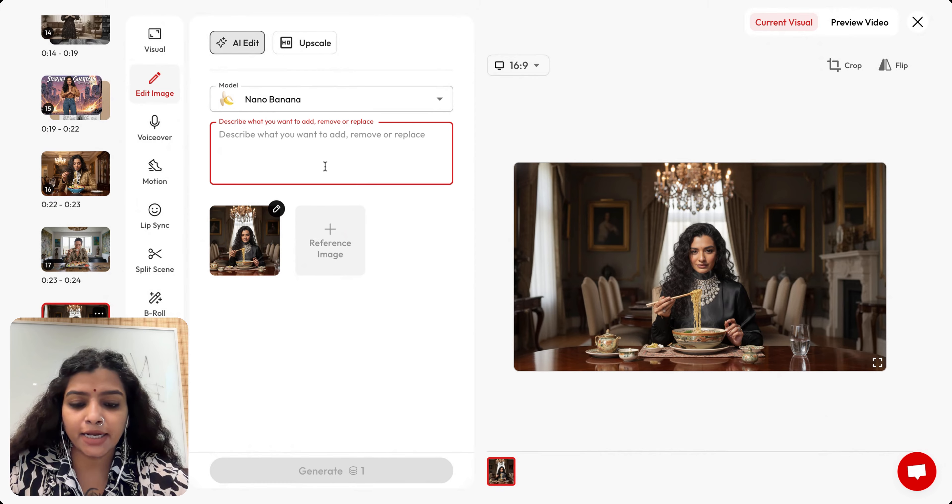
{"action": "type", "text": "Add the text \"Subscribe to Atlabs AI\" in the foreground. The text should be large, bold in the photo."}
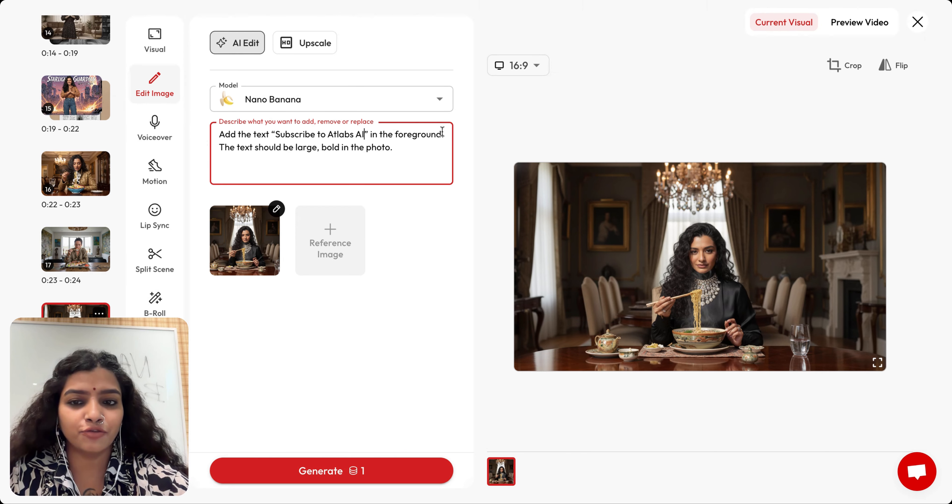
{"action": "left_click", "coordinate": [333, 155]}
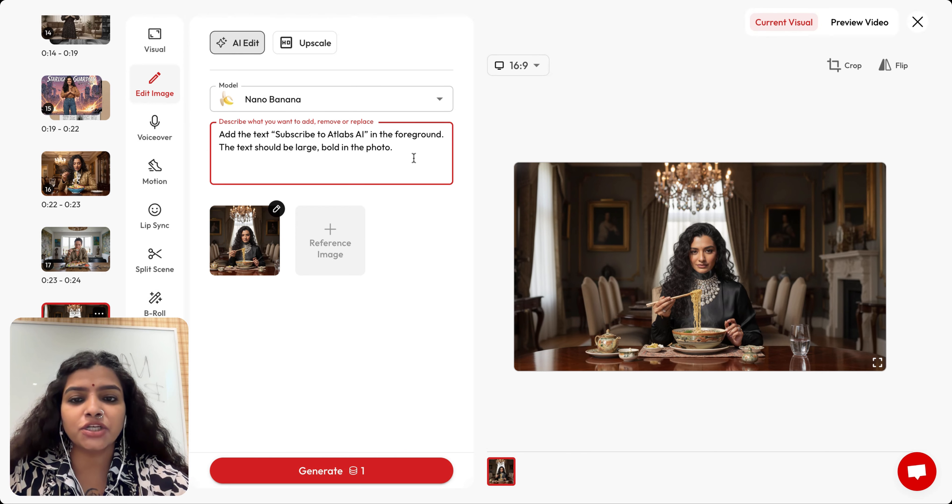
{"action": "left_click", "coordinate": [333, 471]}
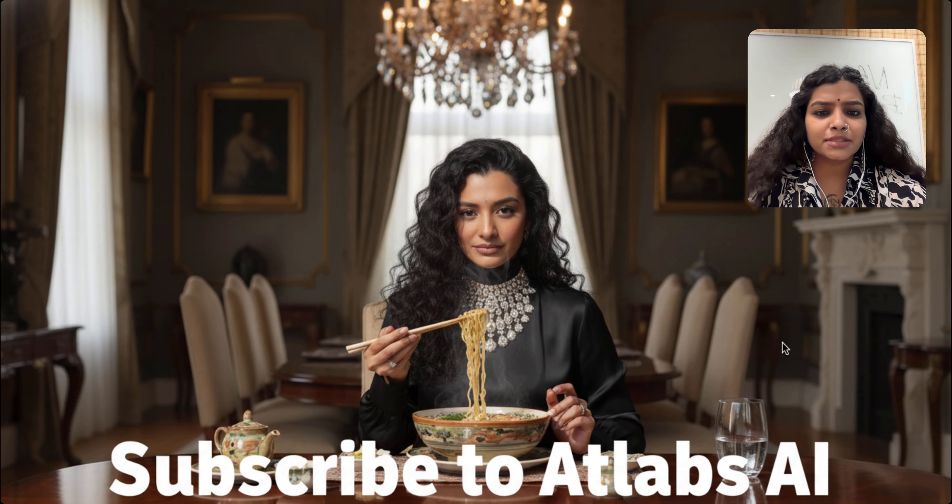
{"action": "key", "text": "Escape"}
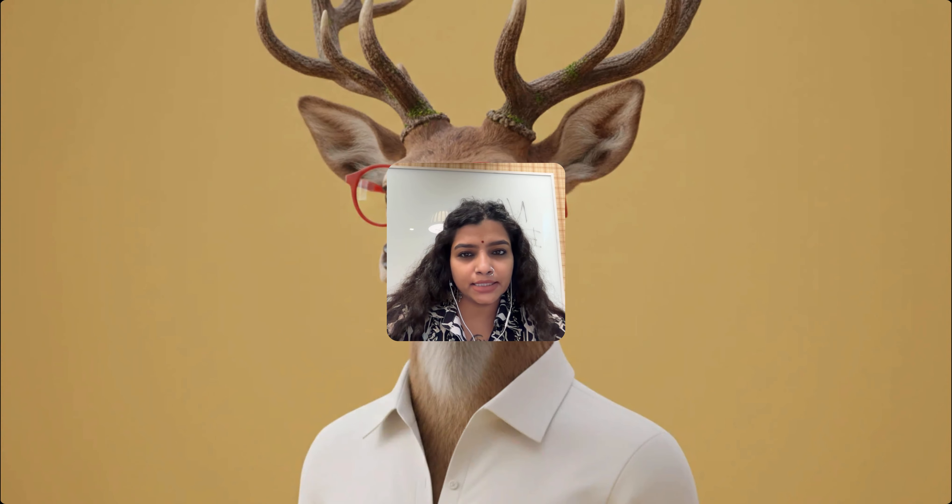
Step: Examine the deer character's three outfit variants in scenes 19.1 to 19.3, enlarging the blazer and floral-shirt versions
{"action": "key", "text": "Escape"}
{"action": "left_click", "coordinate": [77, 255]}
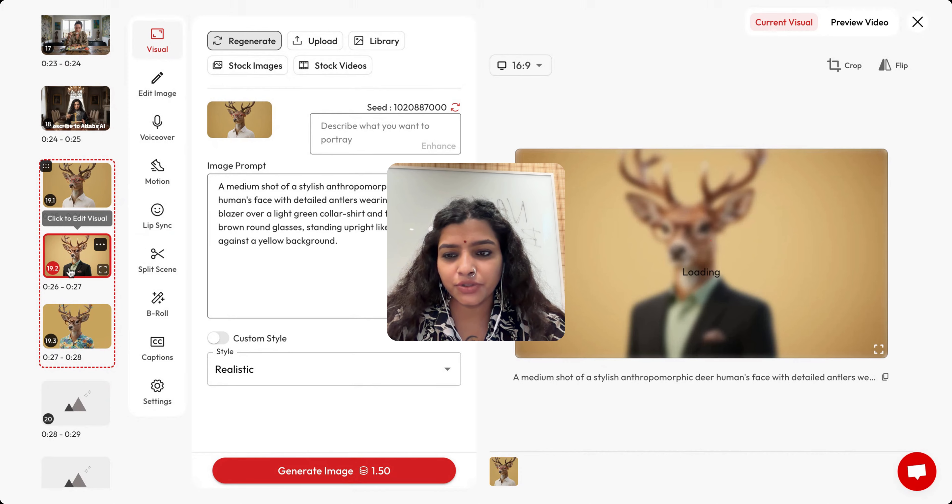
{"action": "left_click", "coordinate": [78, 340]}
{"action": "left_click", "coordinate": [104, 271]}
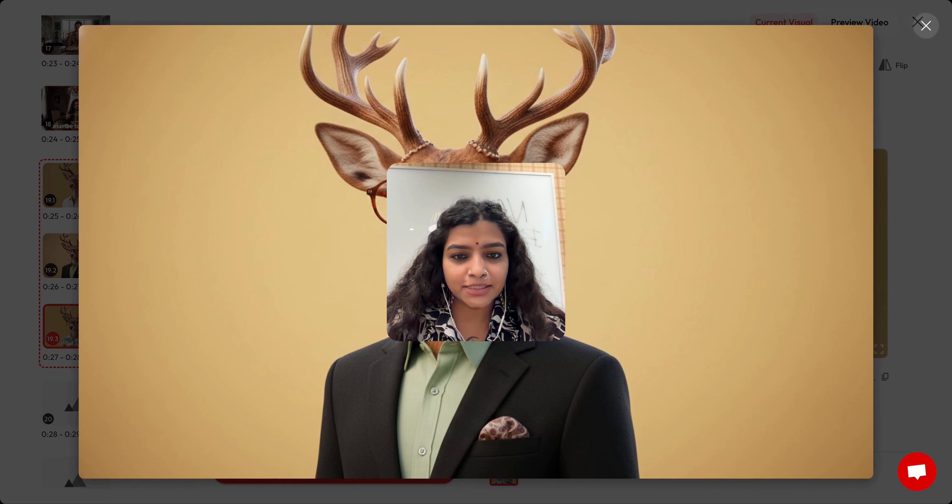
{"action": "key", "text": "Escape"}
{"action": "left_click", "coordinate": [101, 343]}
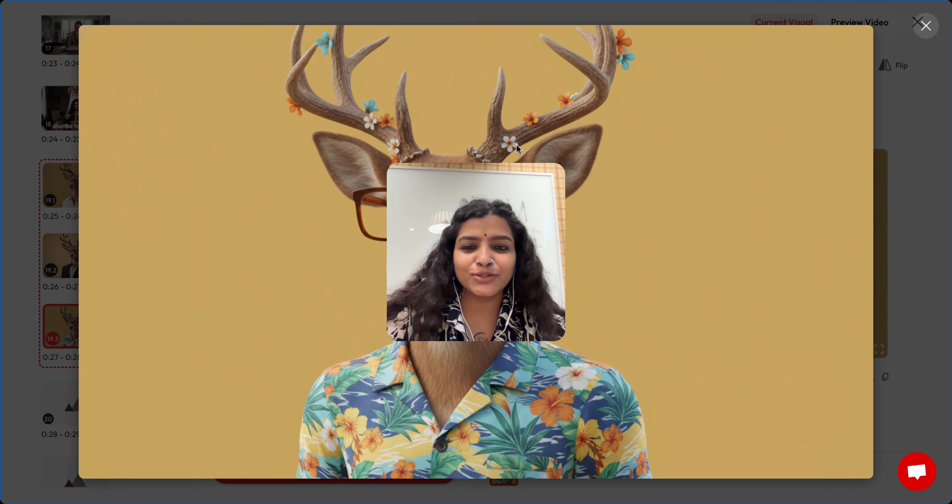
{"action": "key", "text": "Escape"}
Step: Generate an edit of the blazer-wearing deer in shot 19.2 with the prompt "Make this character in this image playing football."
{"action": "left_click", "coordinate": [76, 255]}
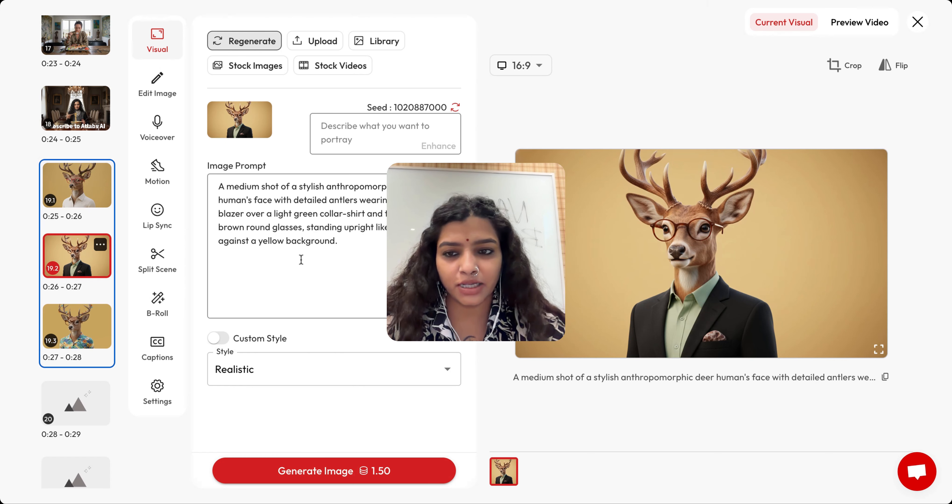
{"action": "left_click", "coordinate": [159, 89]}
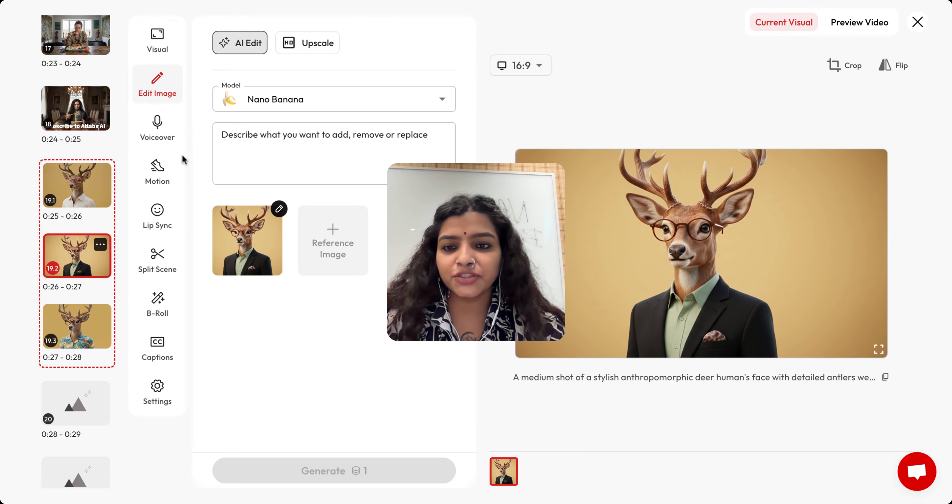
{"action": "left_click", "coordinate": [284, 165]}
{"action": "type", "text": "Make this character in this image playing football."}
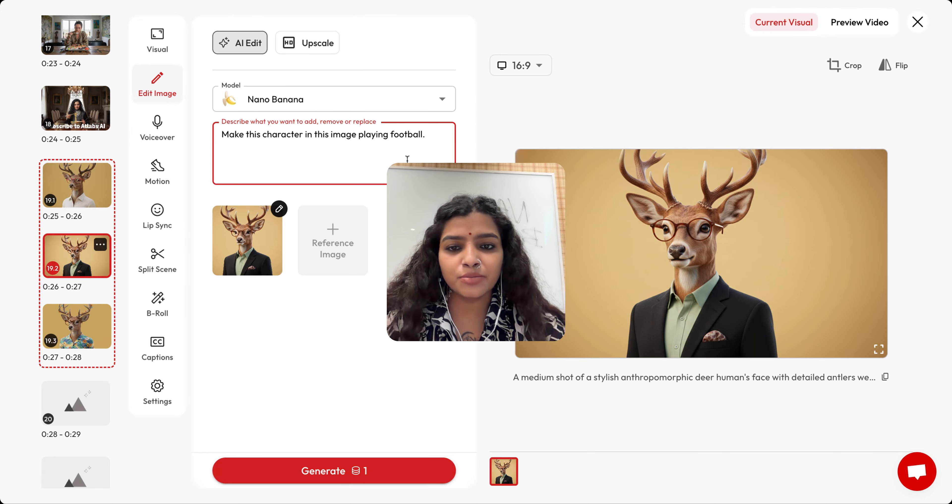
{"action": "left_click", "coordinate": [356, 470]}
Step: Delete shot 19.3, the deer in the floral shirt
{"action": "left_click", "coordinate": [99, 321]}
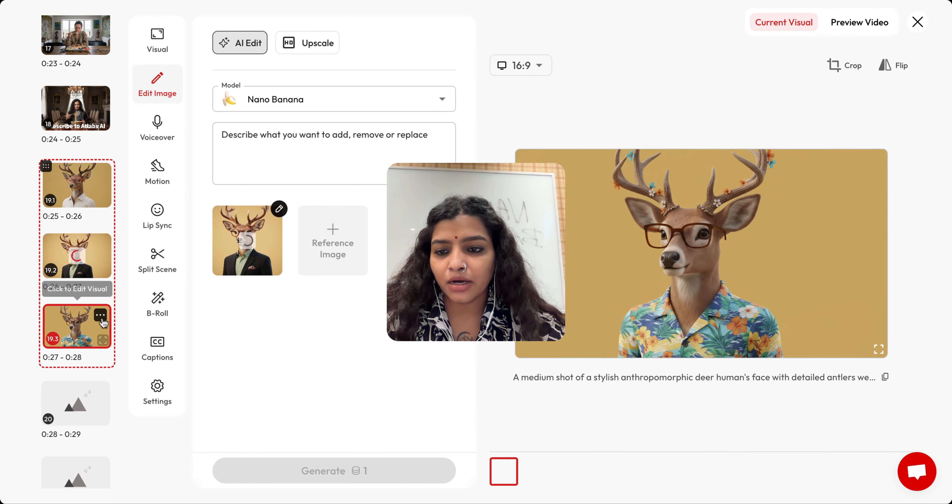
{"action": "left_click", "coordinate": [102, 316]}
{"action": "left_click", "coordinate": [147, 476]}
{"action": "left_click", "coordinate": [630, 283]}
Step: Duplicate shot 19.2 of the blazer-wearing deer
{"action": "left_click", "coordinate": [100, 245]}
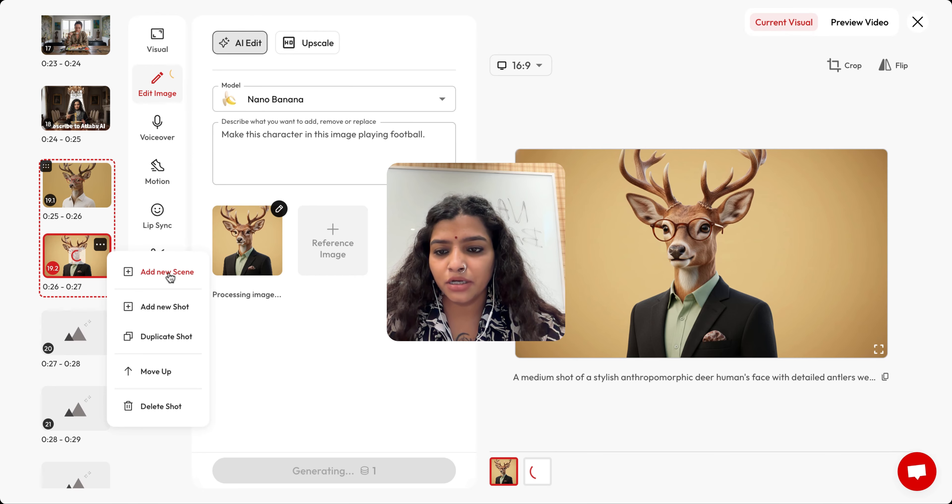
{"action": "left_click", "coordinate": [166, 339]}
{"action": "left_click", "coordinate": [165, 339]}
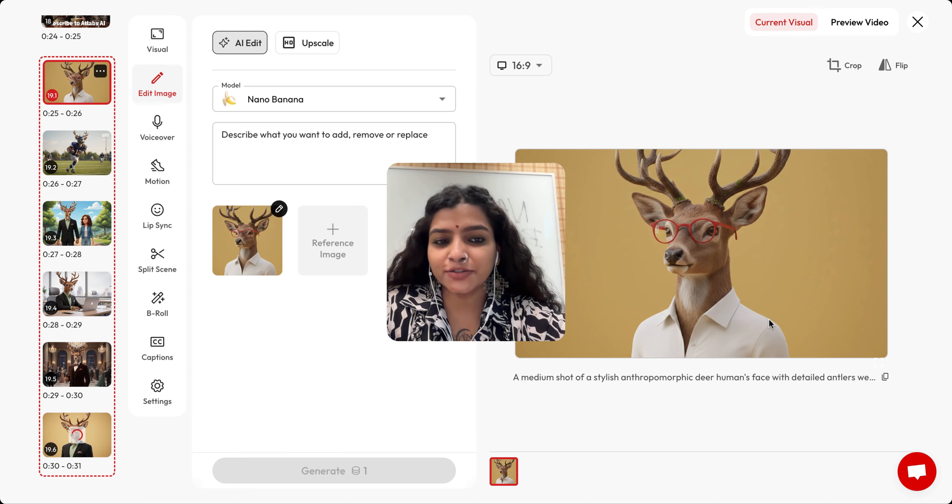
Step: Examine at full size the red-glasses deer, the football edit and the park walk with the cartoon girlfriend in shots 19.1 to 19.3
{"action": "left_click", "coordinate": [880, 365]}
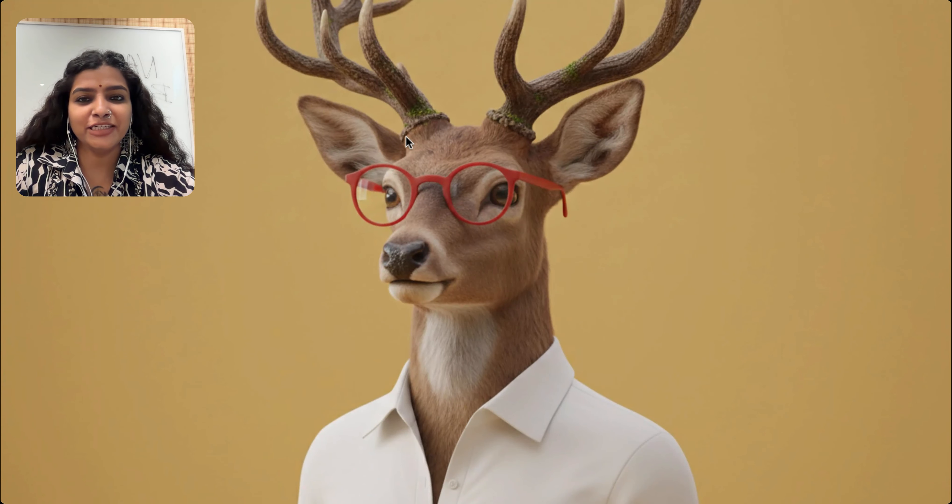
{"action": "key", "text": "Escape"}
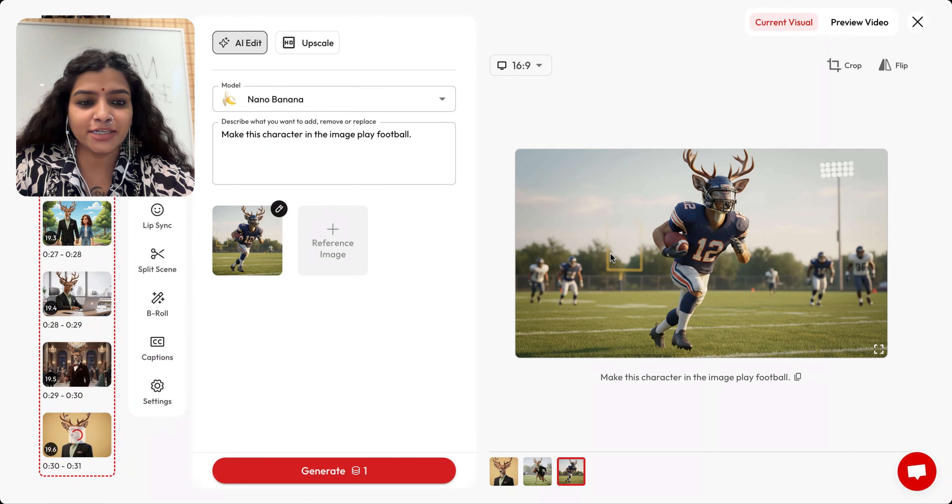
{"action": "left_click", "coordinate": [881, 350]}
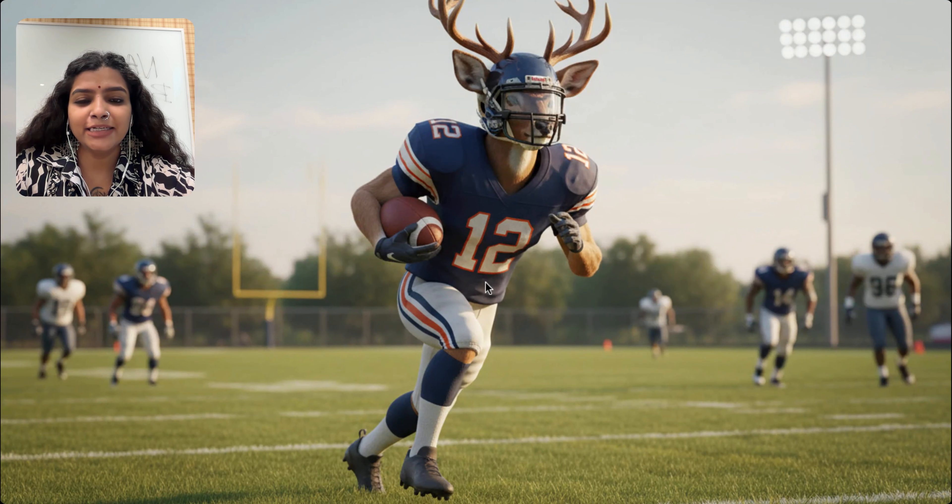
{"action": "key", "text": "Escape"}
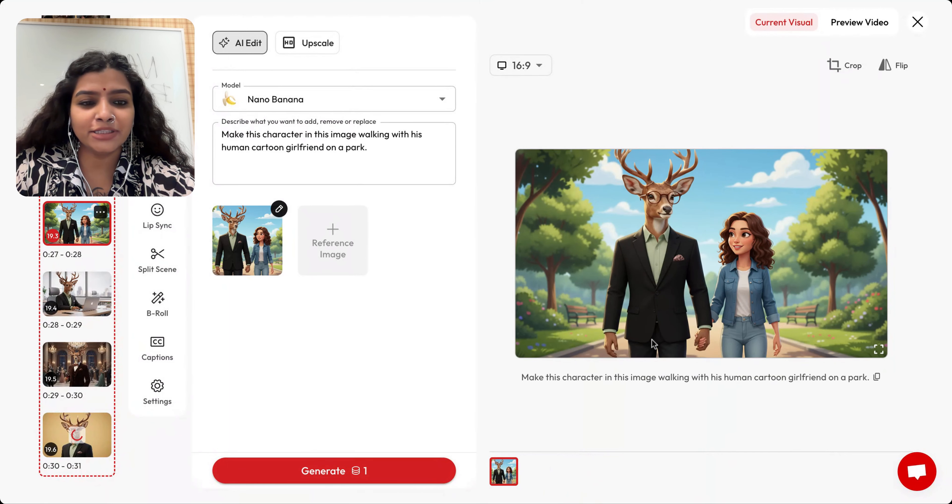
{"action": "left_click", "coordinate": [878, 350]}
{"action": "key", "text": "Escape"}
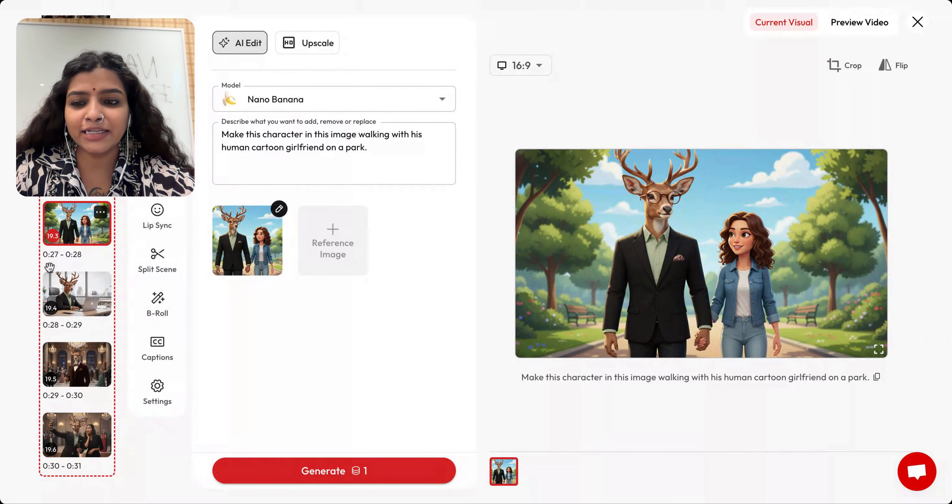
{"action": "left_click", "coordinate": [879, 349]}
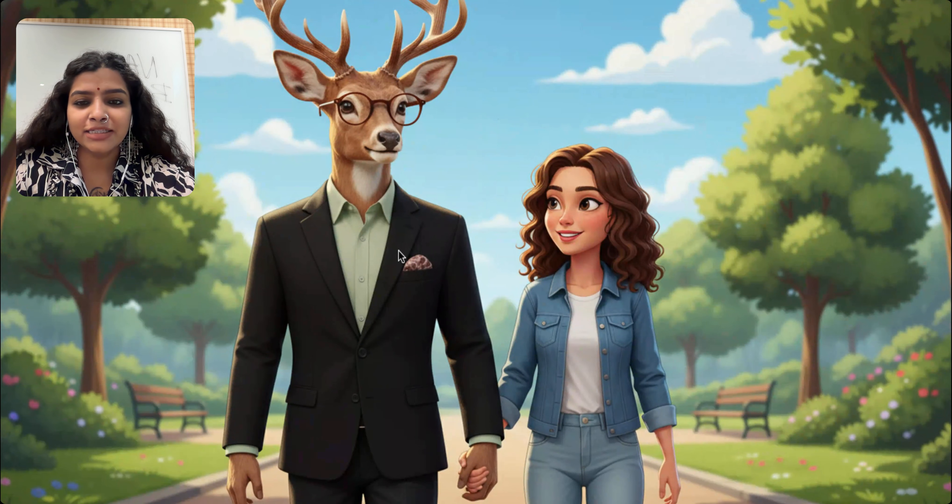
Step: Examine at full size the deer's office laptop scene, ball party scene and party selfie in shots 19.4 to 19.6
{"action": "key", "text": "Escape"}
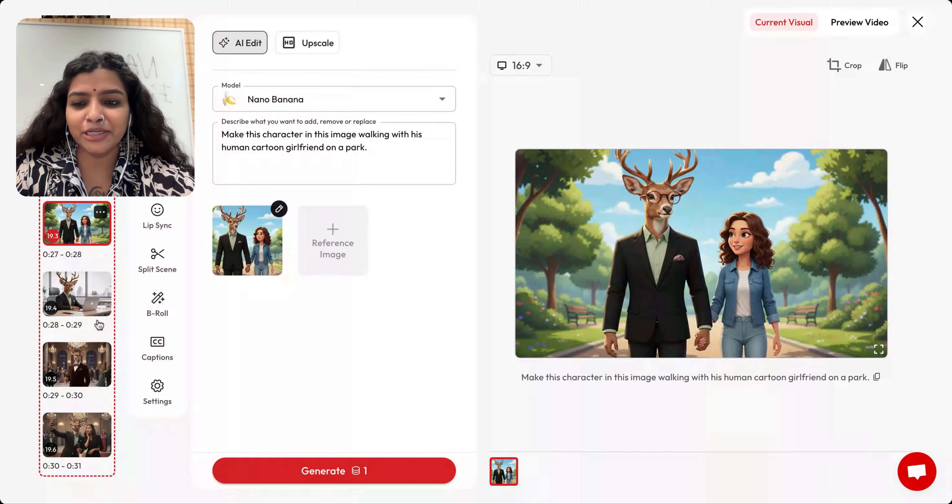
{"action": "left_click", "coordinate": [98, 304]}
{"action": "left_click", "coordinate": [879, 352]}
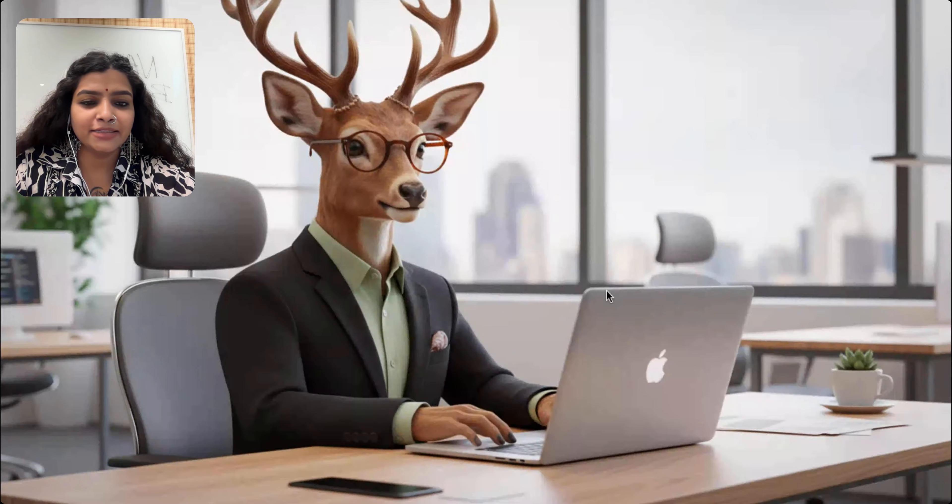
{"action": "key", "text": "Escape"}
{"action": "left_click", "coordinate": [100, 377]}
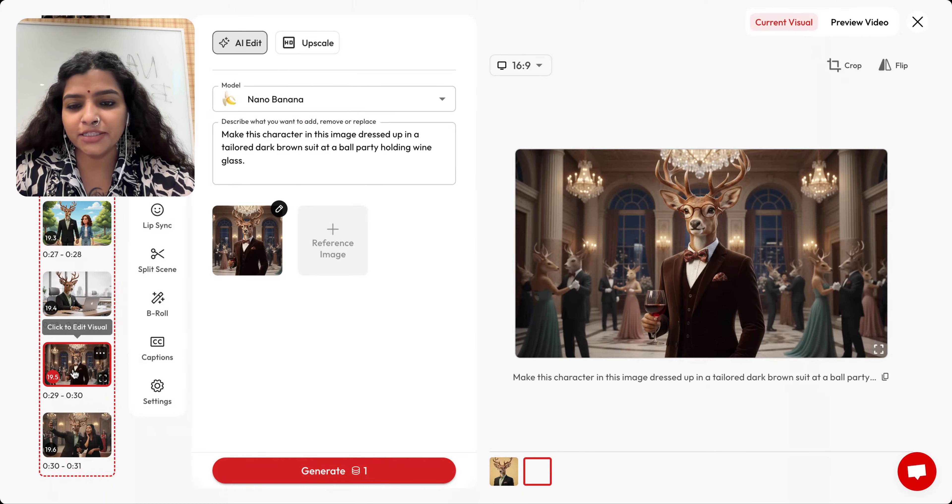
{"action": "left_click", "coordinate": [878, 350]}
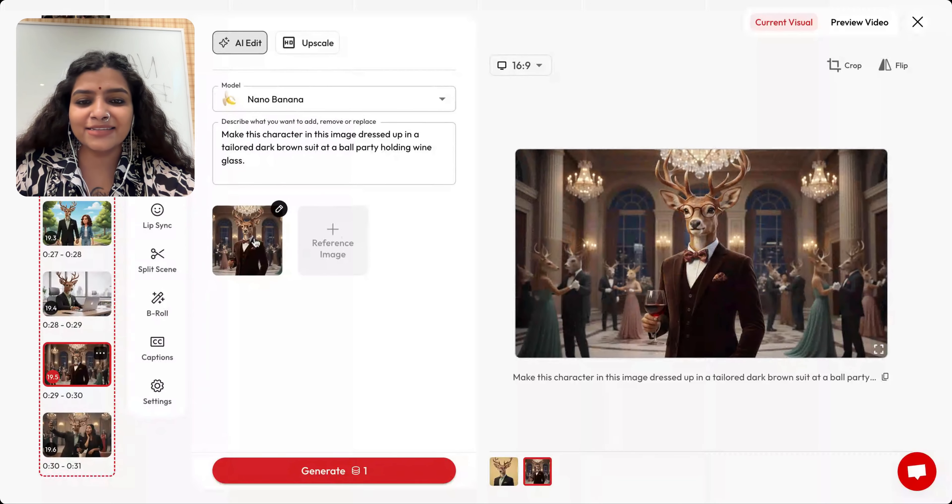
{"action": "key", "text": "Escape"}
{"action": "left_click", "coordinate": [90, 429]}
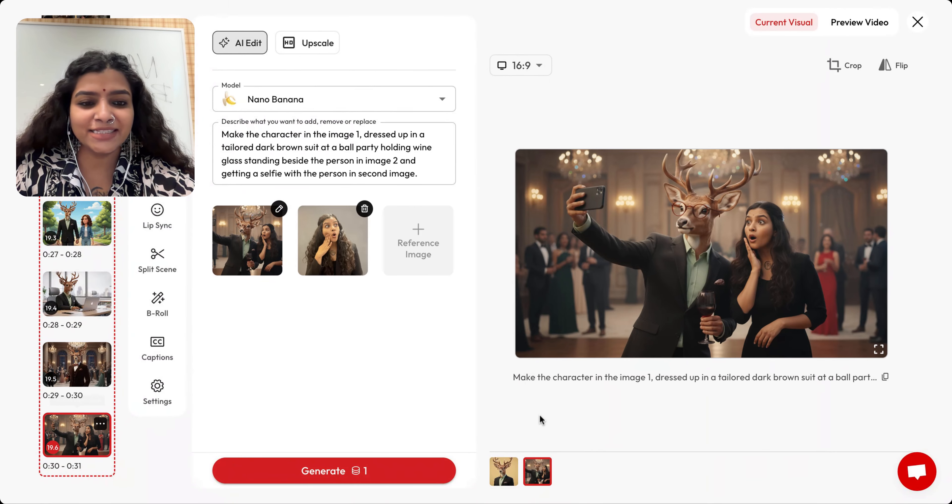
{"action": "left_click", "coordinate": [878, 351]}
{"action": "key", "text": "Escape"}
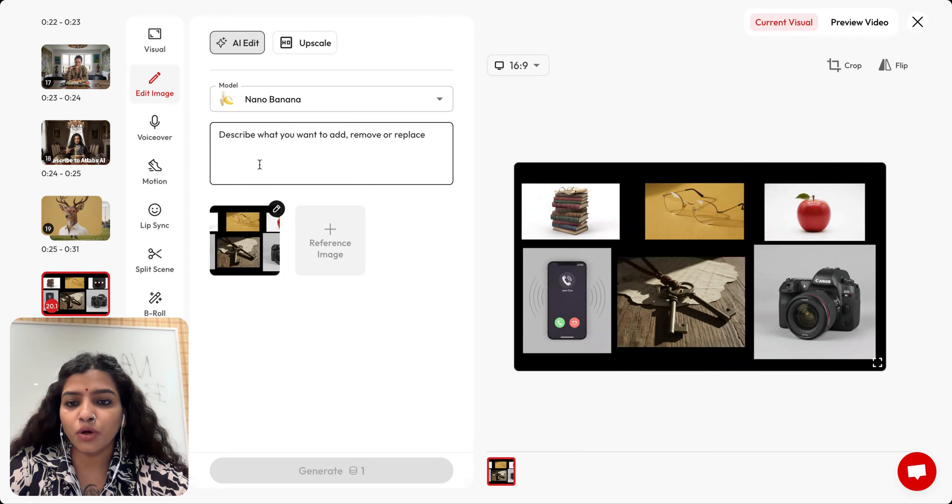
Step: Edit shot 20.1 with the prompt "Create an image of a red linen mat on the grass that has all these items neatly organized on top of it."
{"action": "left_click", "coordinate": [260, 165]}
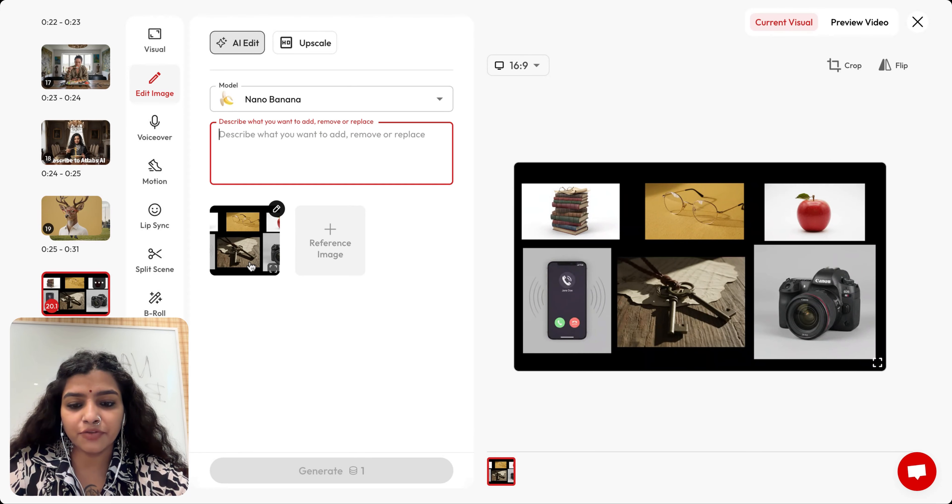
{"action": "type", "text": "Create an image of a red linen mat on the grass that has all these items neatly organized on top of it."}
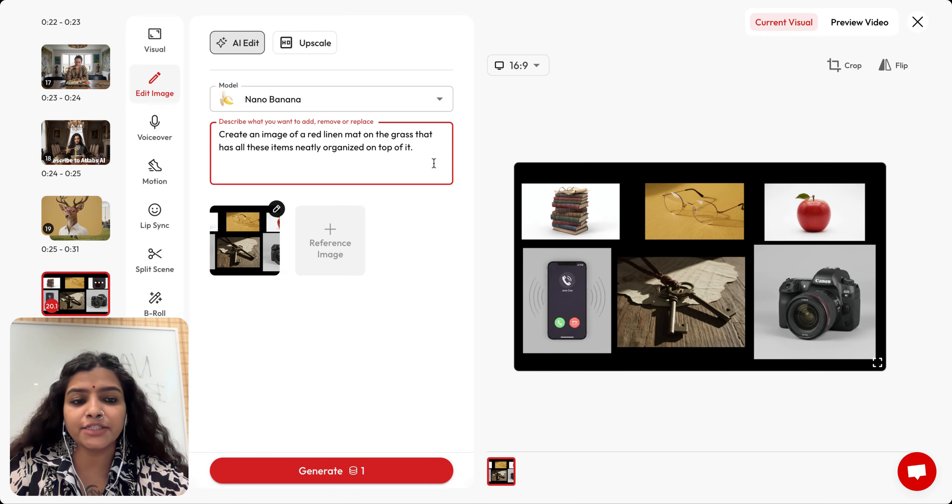
{"action": "left_click", "coordinate": [375, 475]}
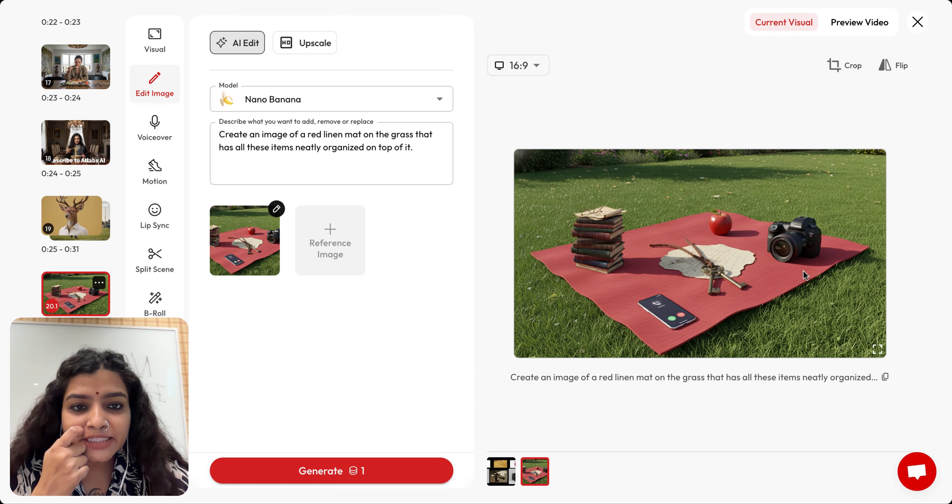
{"action": "left_click", "coordinate": [877, 349]}
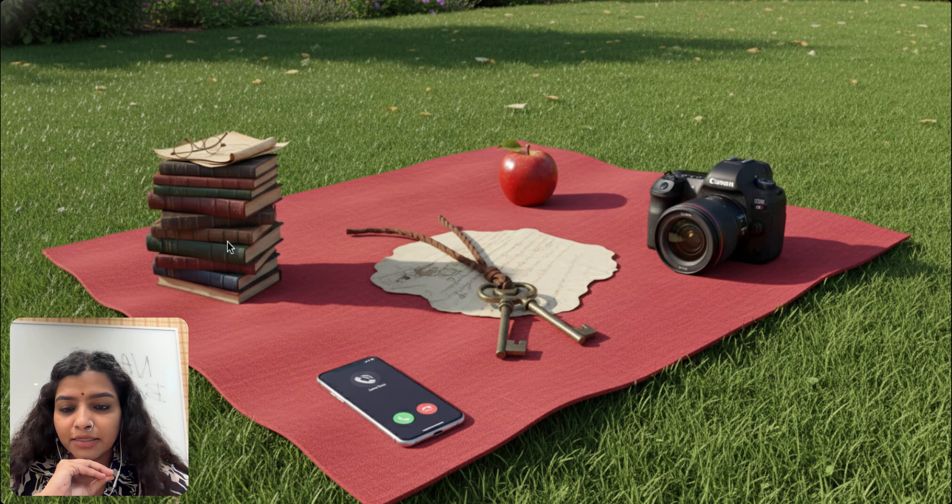